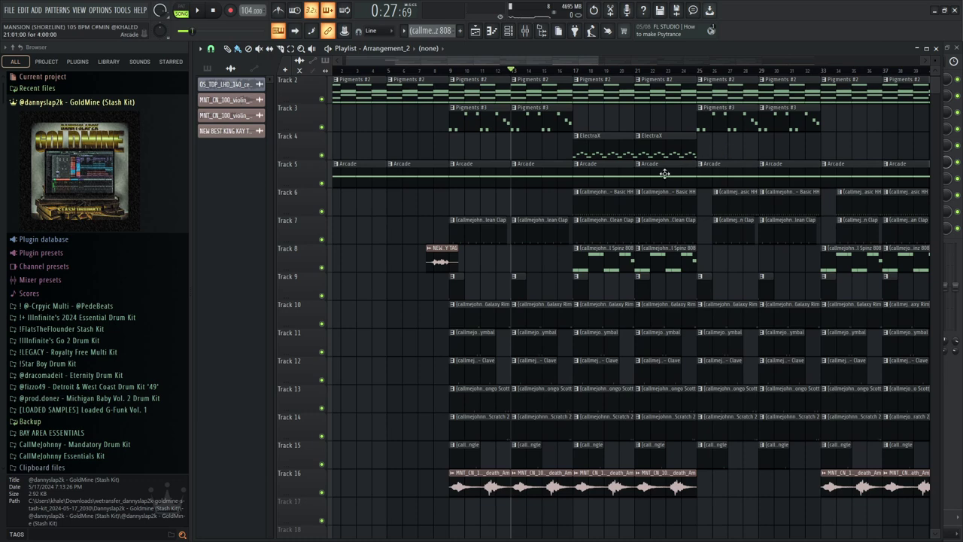
# - Drag the playlist song position marker back so the timer reads 0:00:00
pyautogui.moveTo(513, 73); pyautogui.dragTo(307, 94)
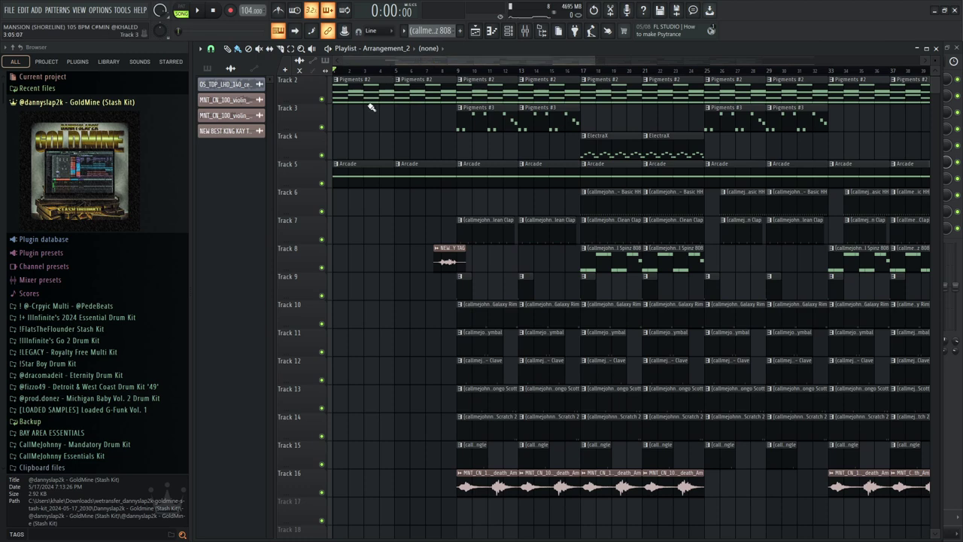
# - Open the Pigments #2 chords in the piano roll and play the pattern on its own
pyautogui.doubleClick(404, 96)
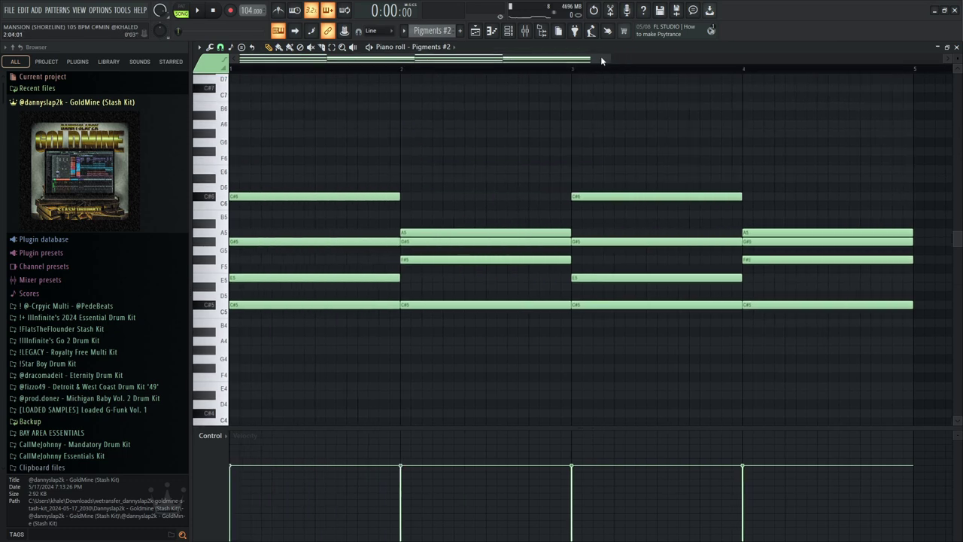
pyautogui.scroll(-3, 608, 61)
pyautogui.press('l')
pyautogui.press('space')
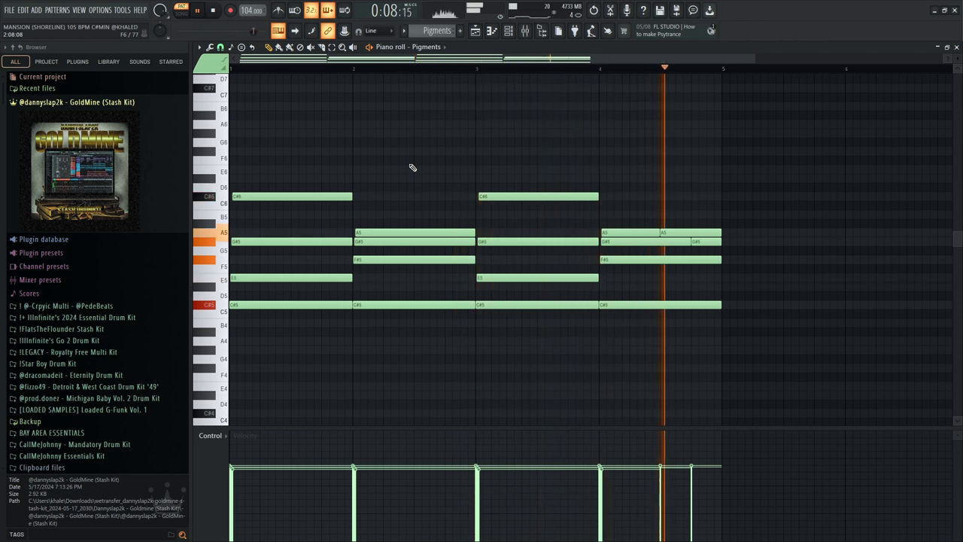
pyautogui.press('space')
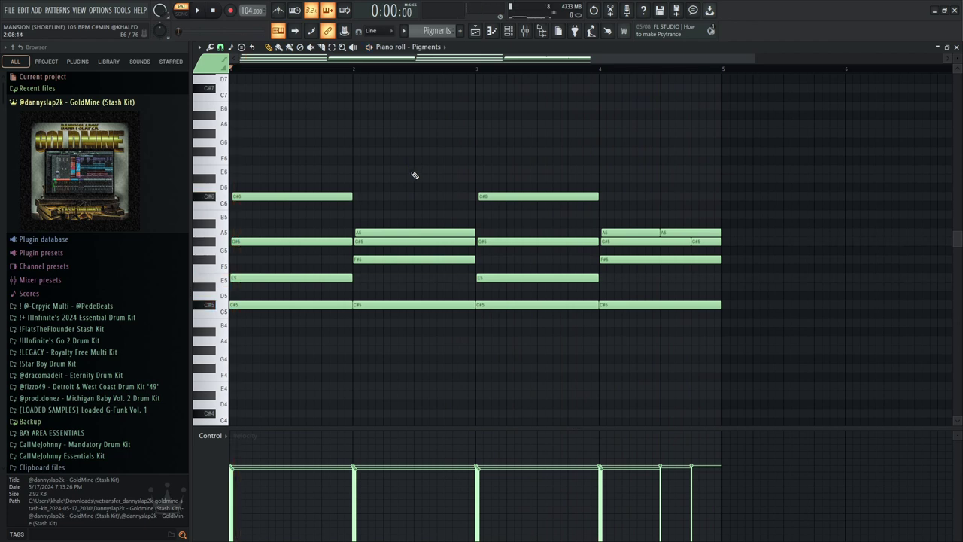
# - Add a short test D#5 note at the pattern start, then delete it
pyautogui.click(250, 288)
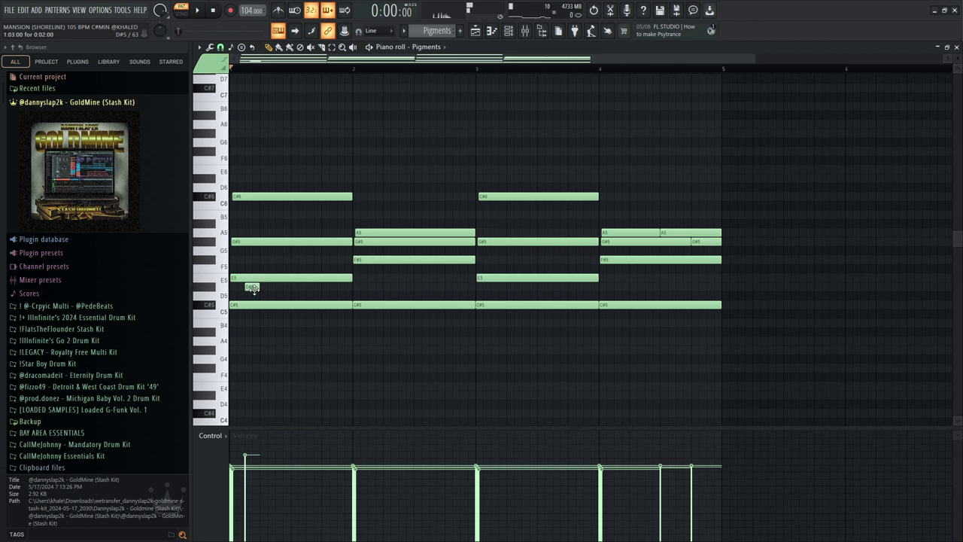
pyautogui.rightClick(253, 288)
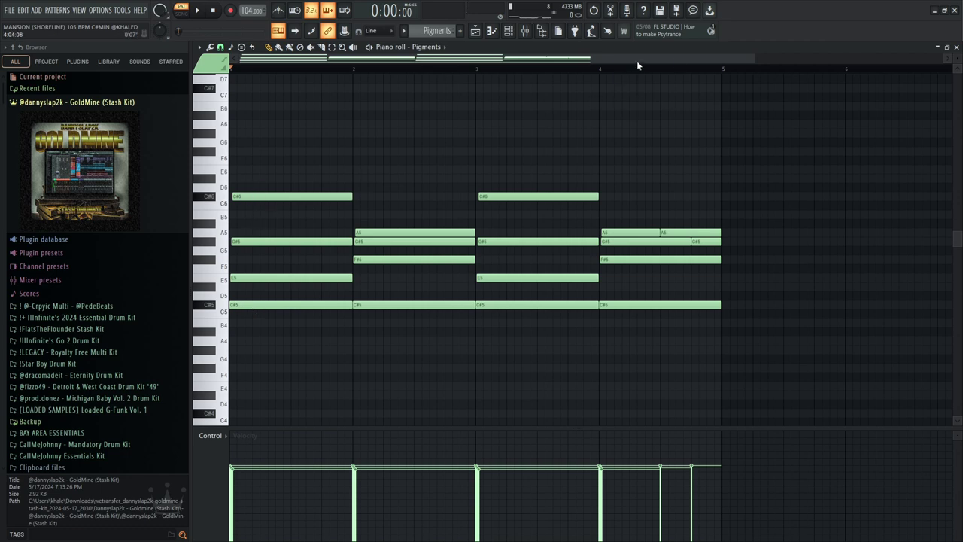
pyautogui.keyDown('ctrl'); pyautogui.scroll(3, 299, 268); pyautogui.keyUp('ctrl')
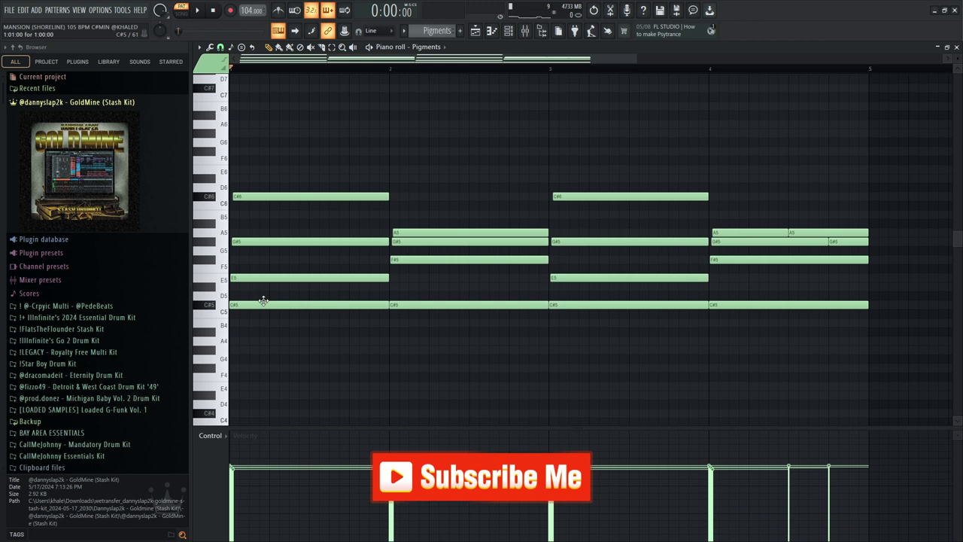
pyautogui.press('space')
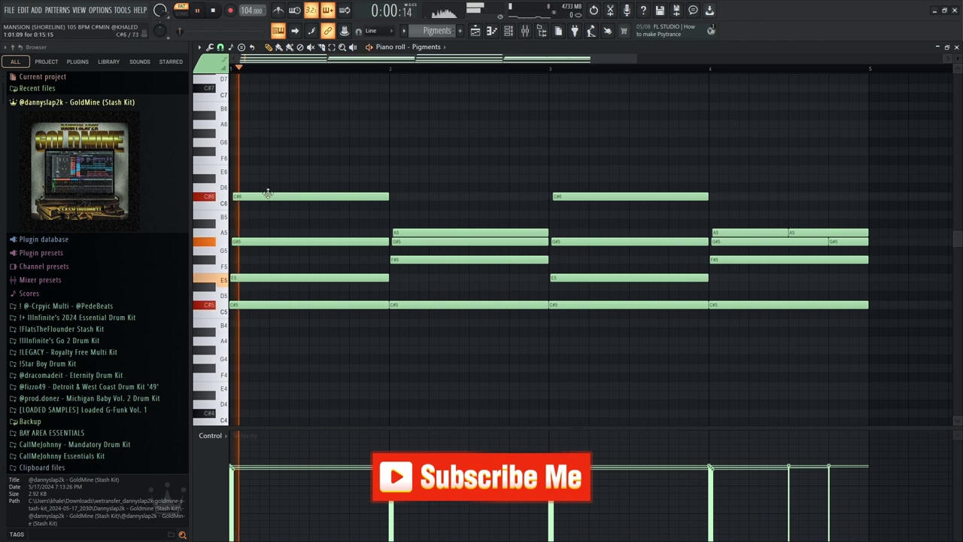
pyautogui.press('space')
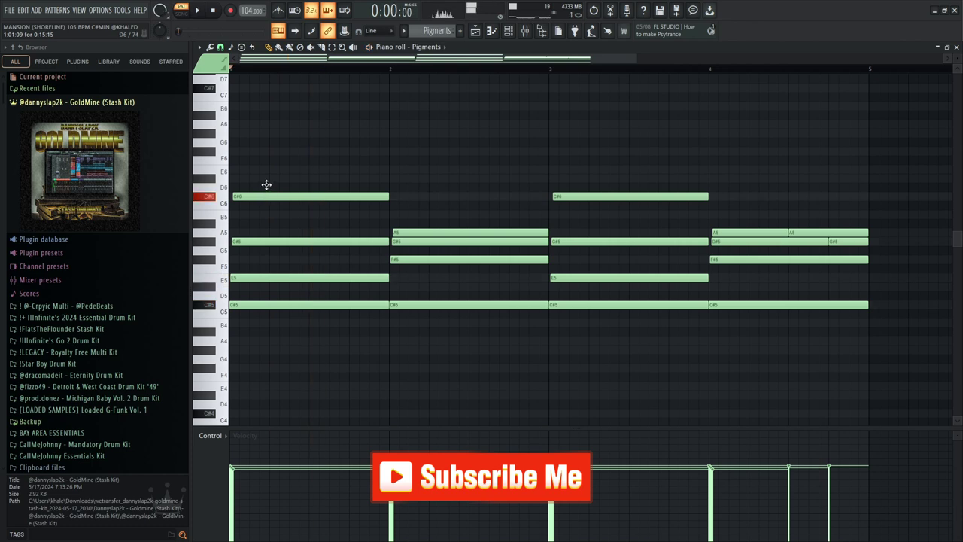
pyautogui.moveTo(267, 188); pyautogui.dragTo(265, 176)
pyautogui.press('space')
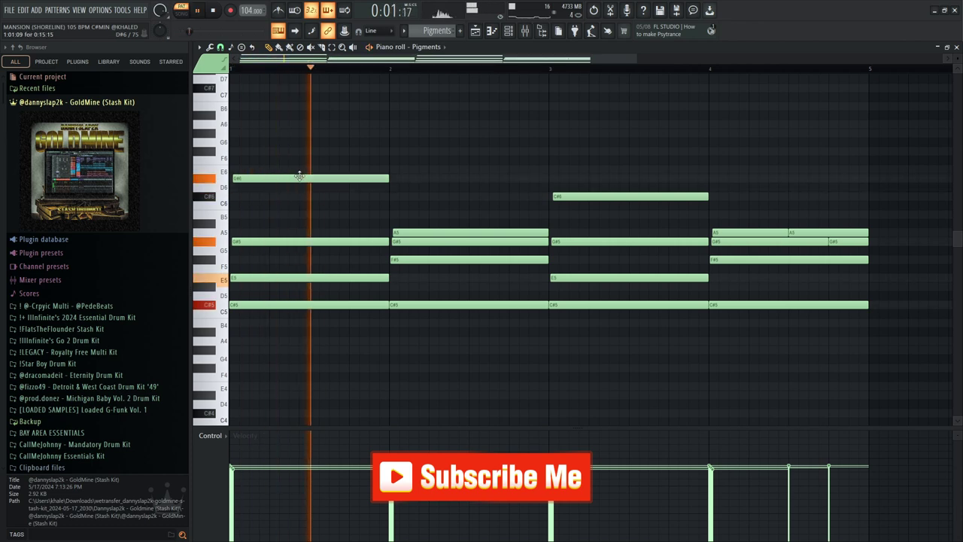
pyautogui.press('space')
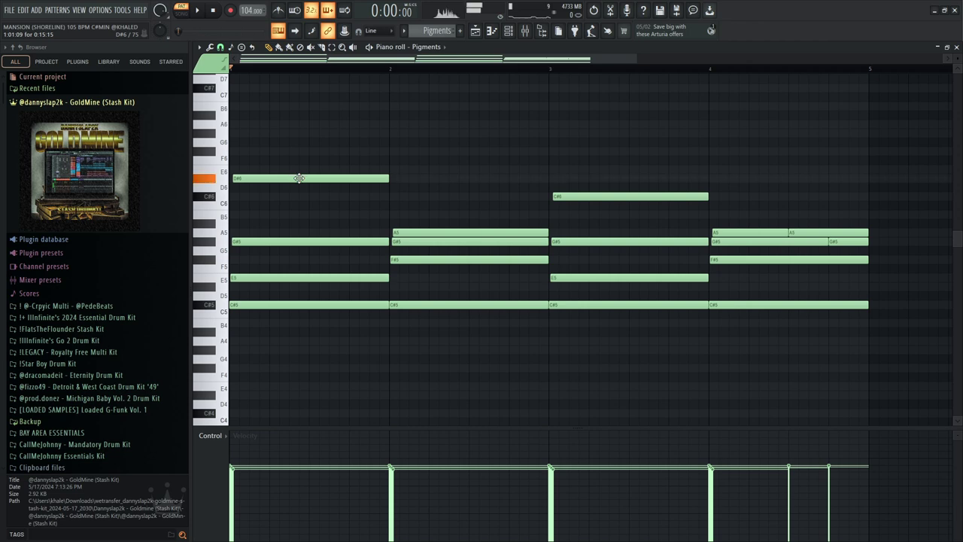
pyautogui.moveTo(299, 177); pyautogui.dragTo(295, 197)
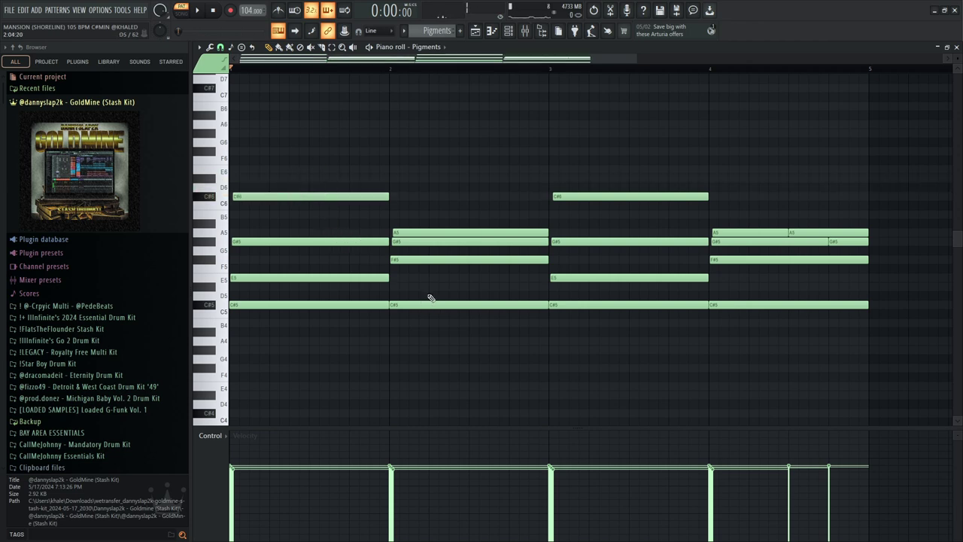
pyautogui.scroll(1, 423, 301)
pyautogui.scroll(-1, 422, 304)
pyautogui.click(431, 306)
pyautogui.hotkey('ctrl', 'Up')
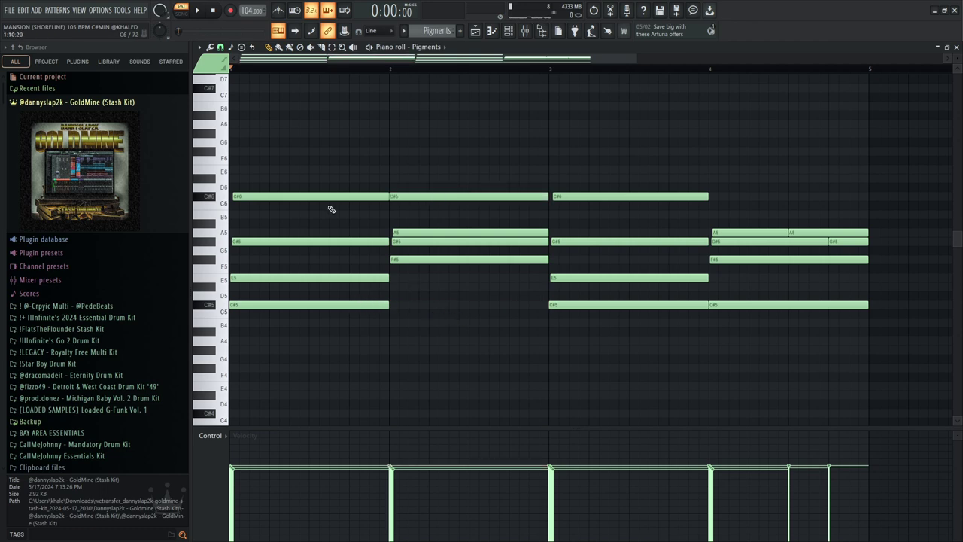
pyautogui.moveTo(329, 188); pyautogui.dragTo(414, 309)
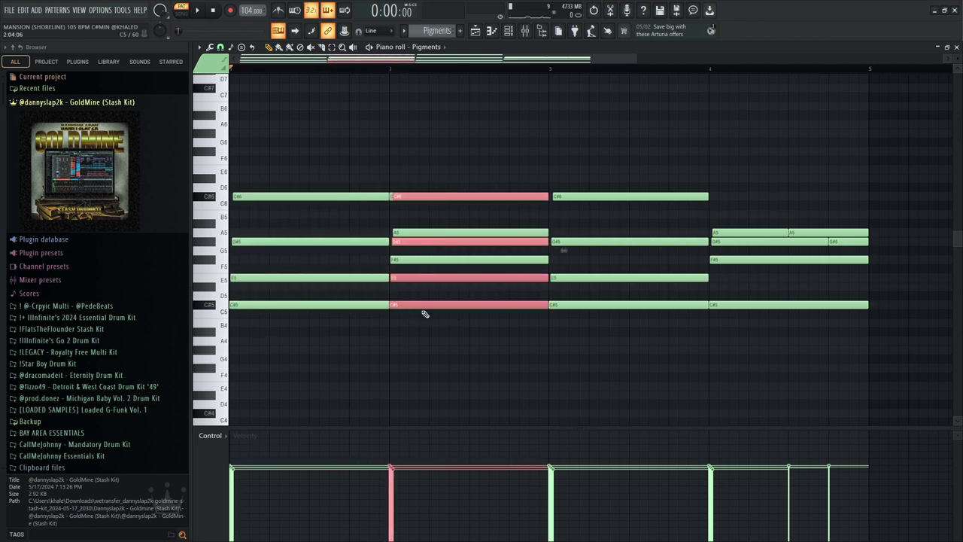
pyautogui.press('Up')
pyautogui.press('Up')
pyautogui.press('Up')
pyautogui.press('Up')
pyautogui.press('Up')
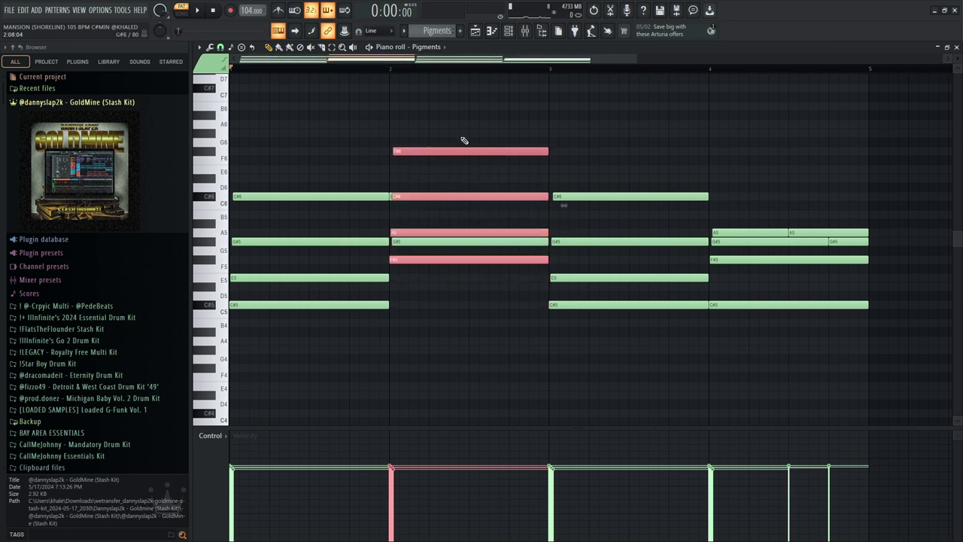
pyautogui.click(464, 151)
pyautogui.hotkey('ctrl', 'Down')
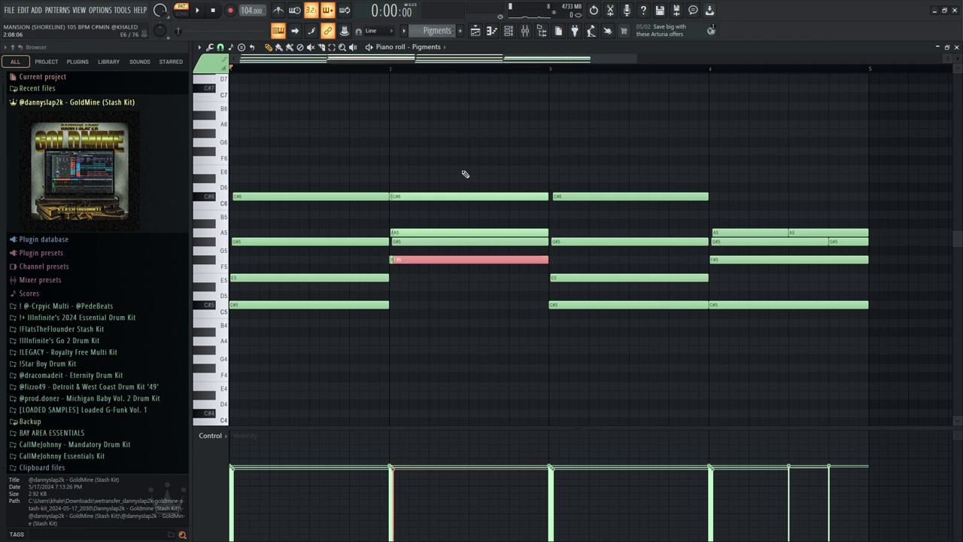
pyautogui.hotkey('ctrl', 'z')
pyautogui.hotkey('ctrl', 'z')
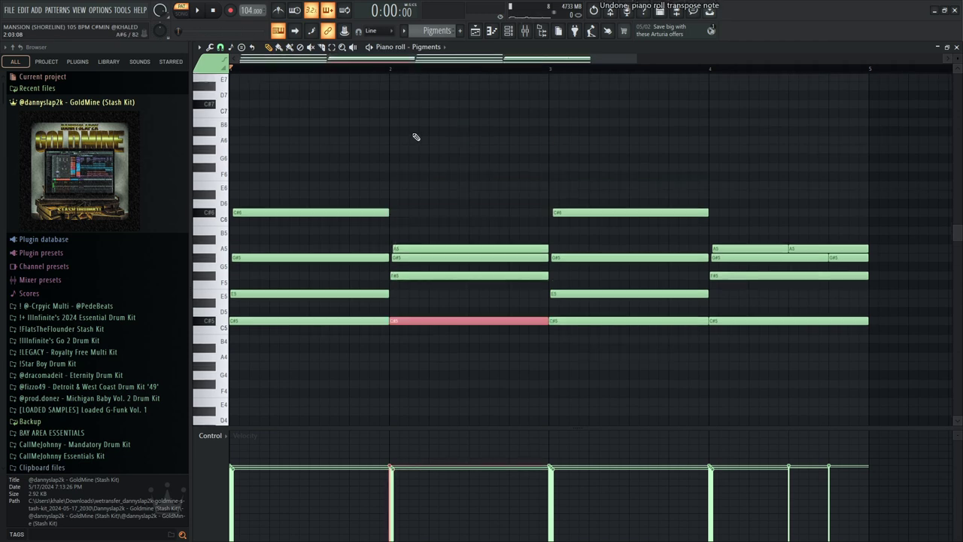
pyautogui.hotkey('ctrl', 'z')
pyautogui.scroll(-2, 460, 217)
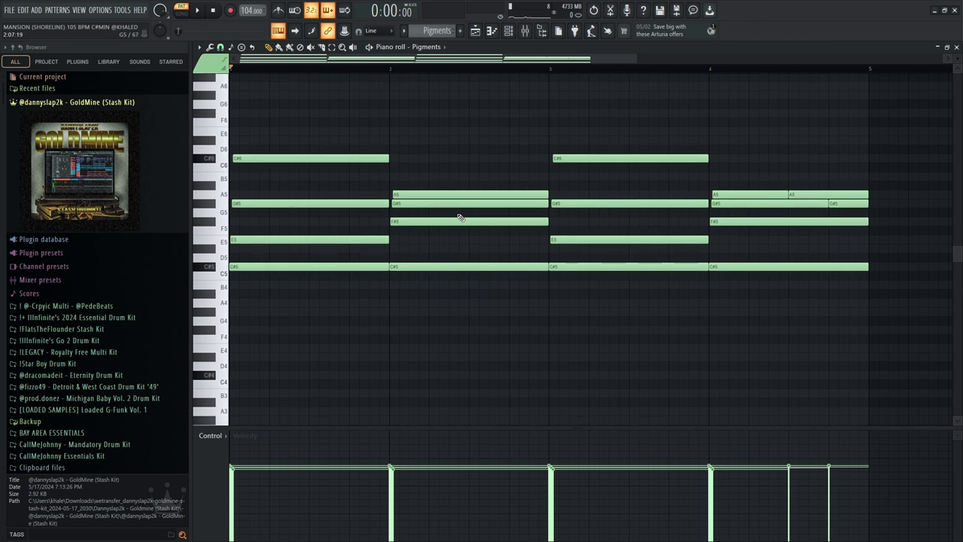
pyautogui.scroll(1, 460, 217)
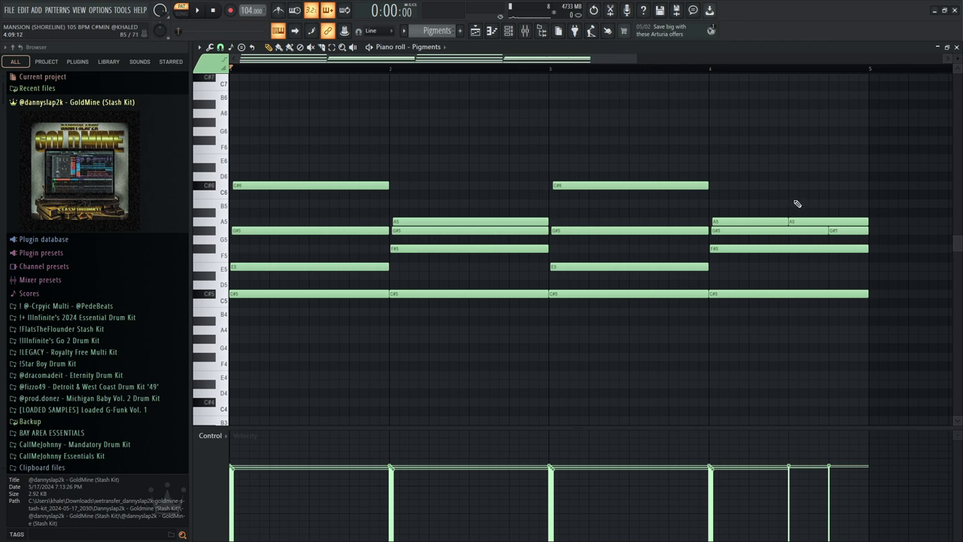
pyautogui.scroll(3, 786, 187)
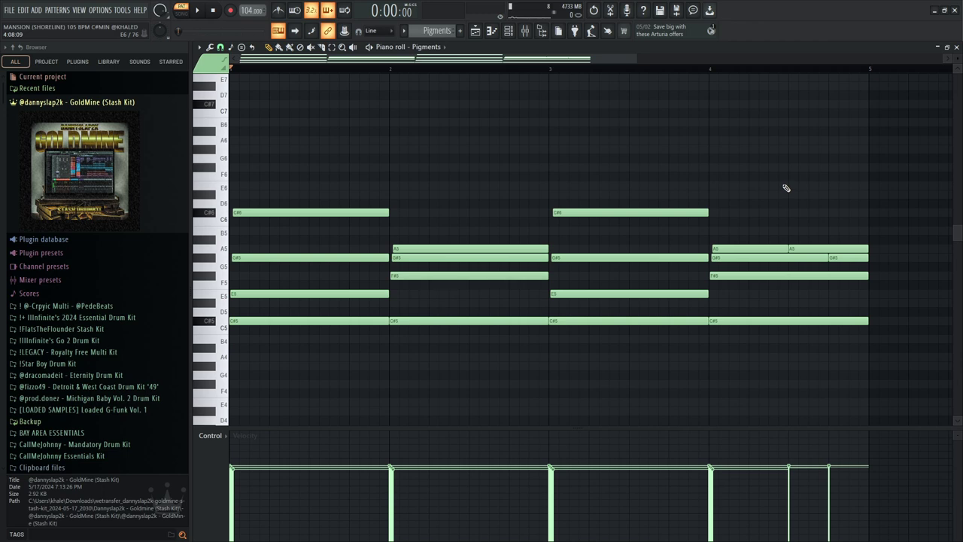
pyautogui.press('space')
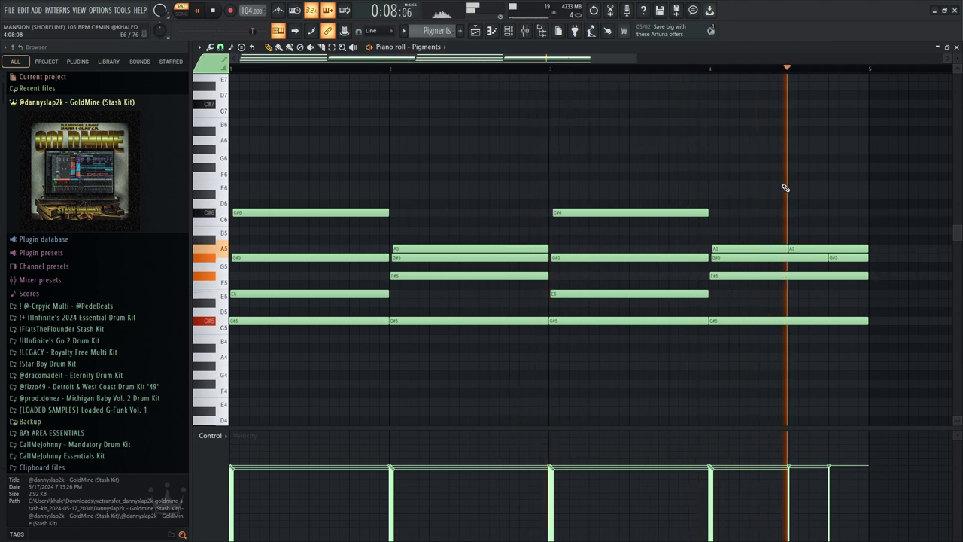
pyautogui.press('space')
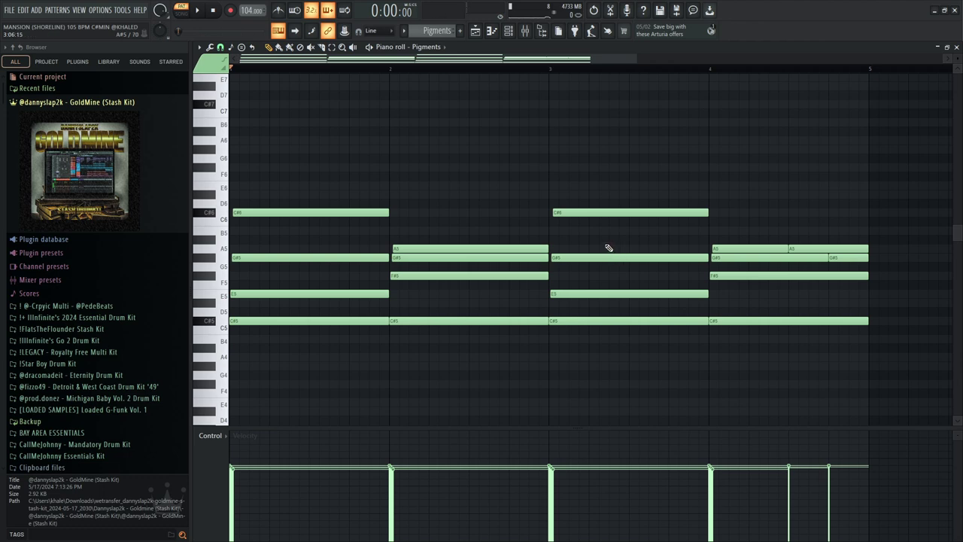
# - Browse the preset list of the Pigments chord synth from the Channel rack, then close it
pyautogui.click(508, 30)
pyautogui.click(298, 204)
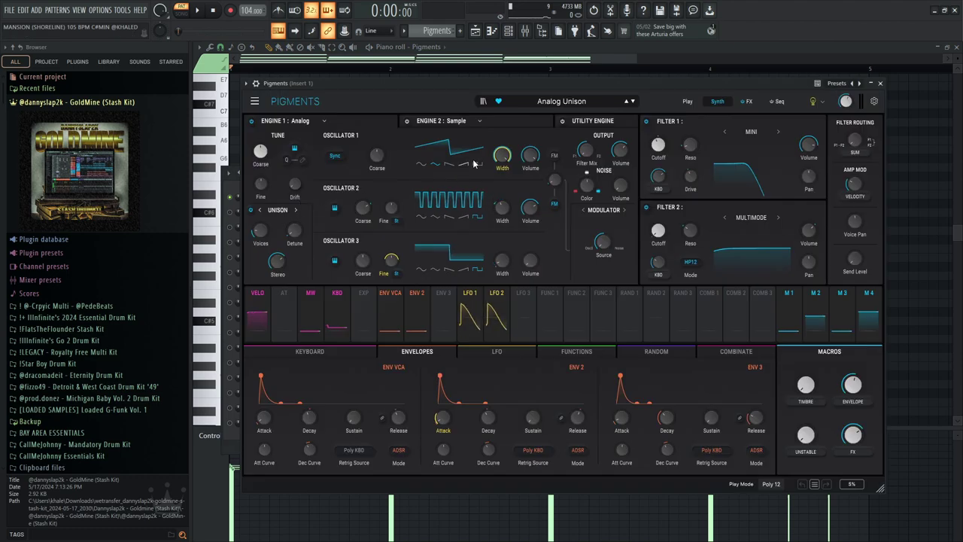
pyautogui.click(556, 101)
pyautogui.scroll(-1, 545, 220)
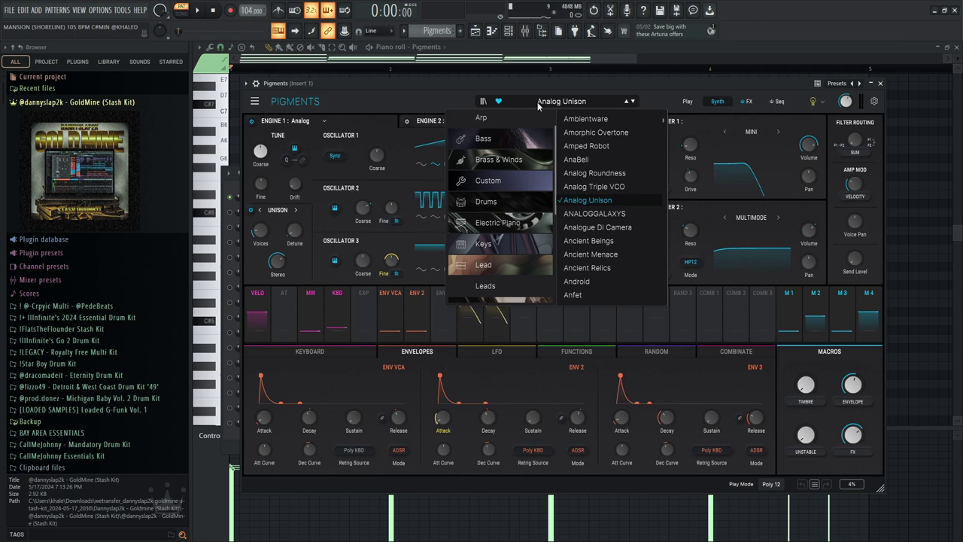
pyautogui.press('Escape')
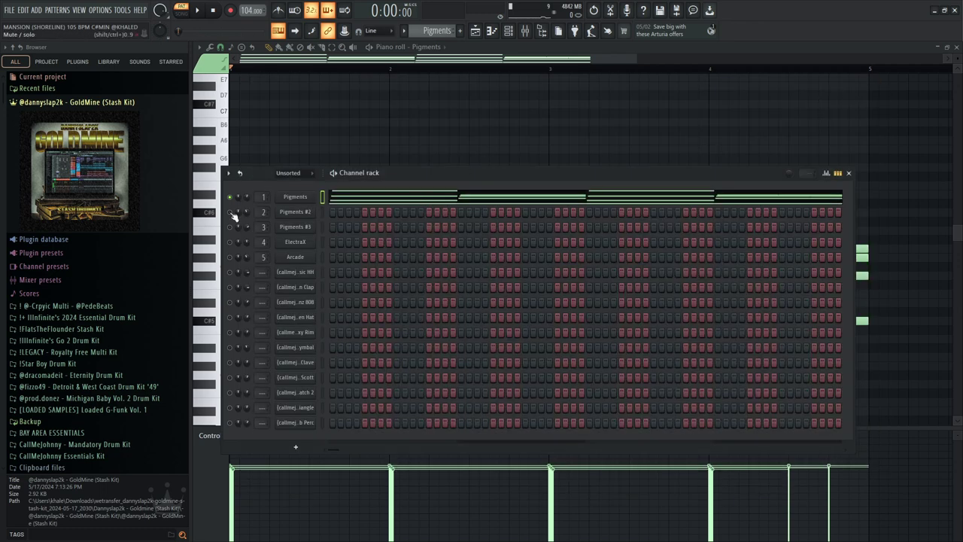
# - Inspect the Pigments #2 synth, play and stop its pattern, then return to Arrangement_2
pyautogui.click(295, 212)
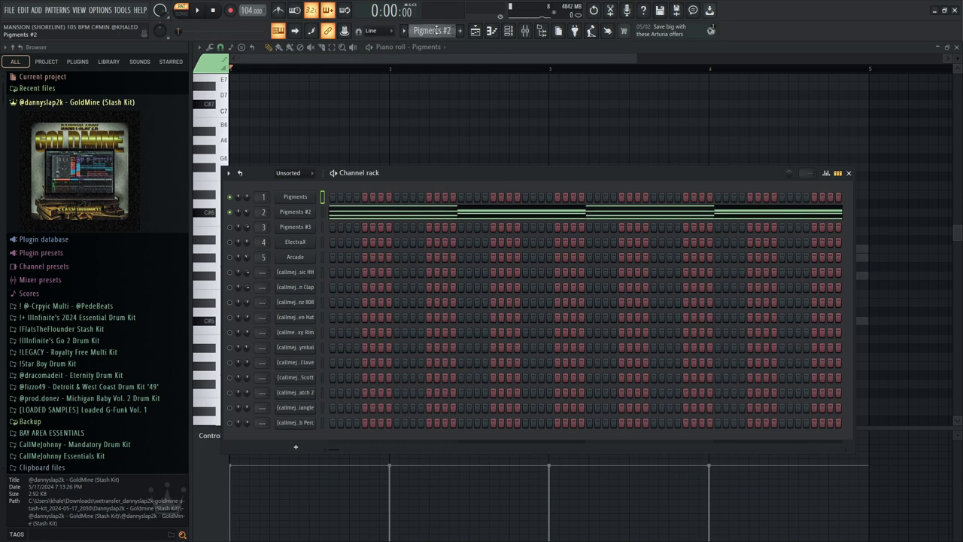
pyautogui.click(304, 213)
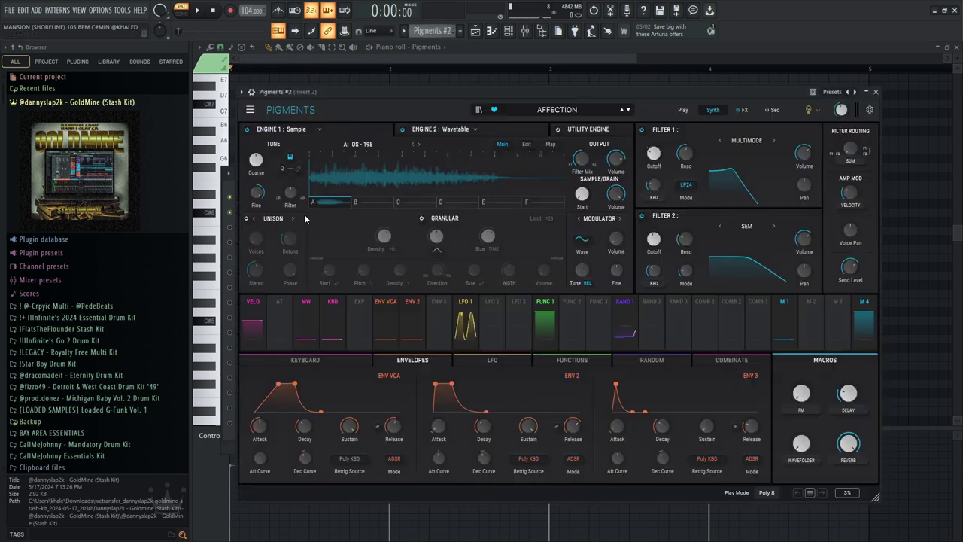
pyautogui.click(869, 100)
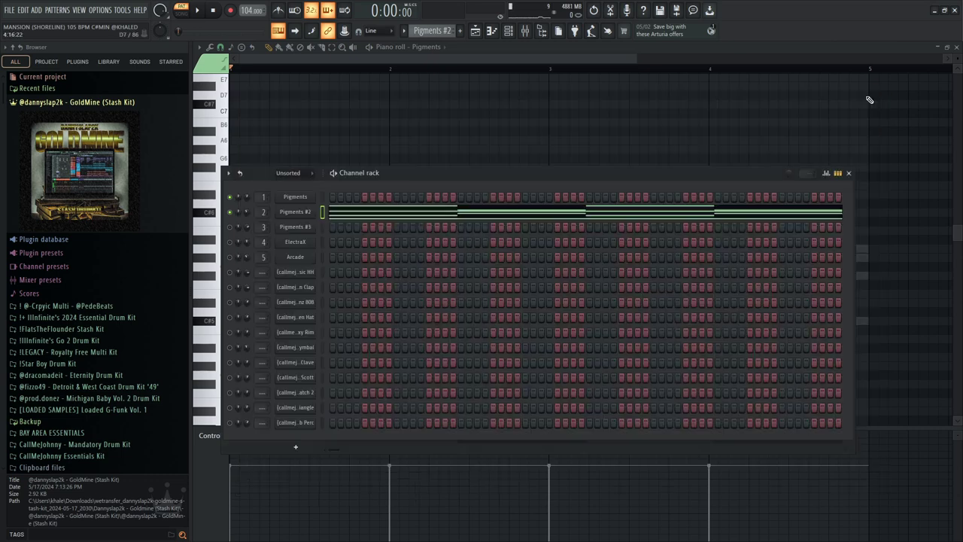
pyautogui.click(386, 215)
pyautogui.press('space')
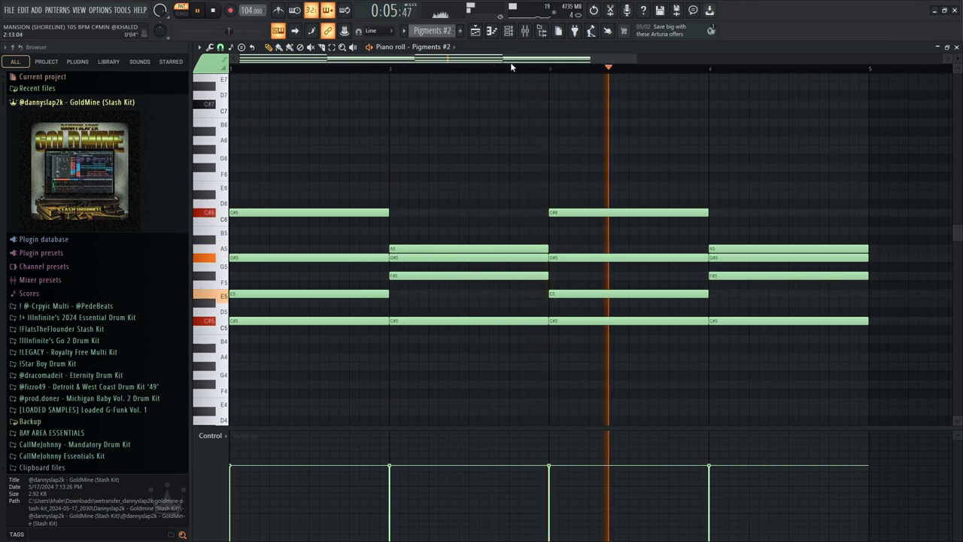
pyautogui.press('space')
pyautogui.press('F6')
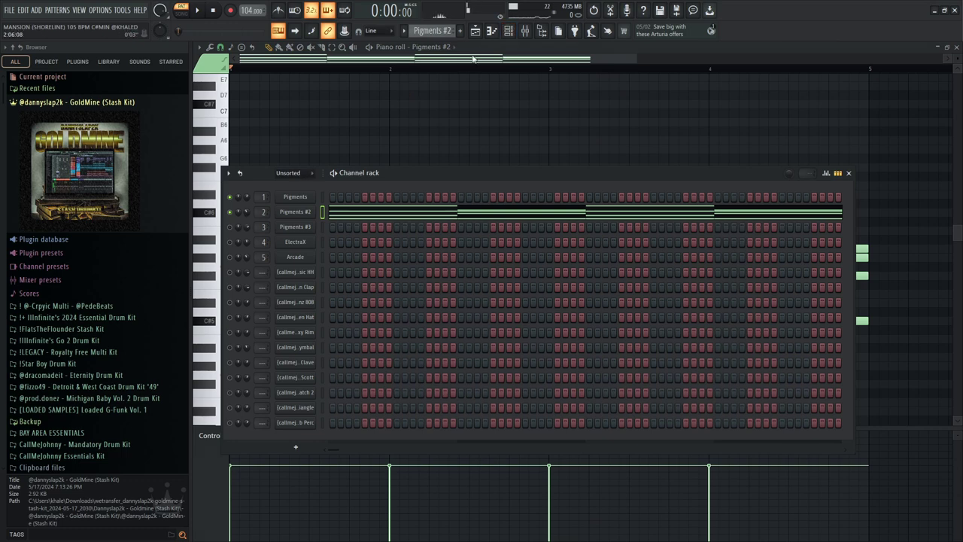
pyautogui.click(474, 30)
# - Switch to SONG mode, mute Track 5 (Arcade) and play the arrangement without it
pyautogui.press('space')
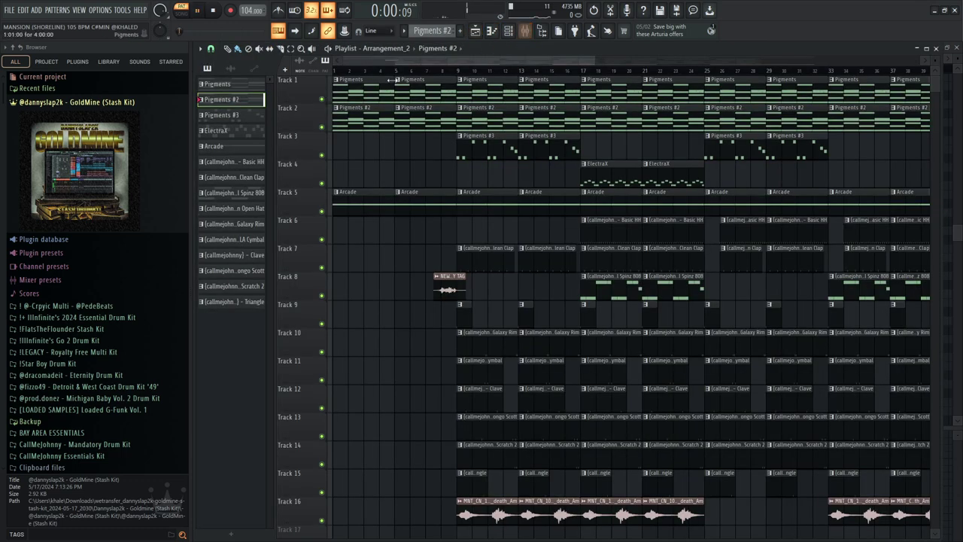
pyautogui.press('space')
pyautogui.click(182, 13)
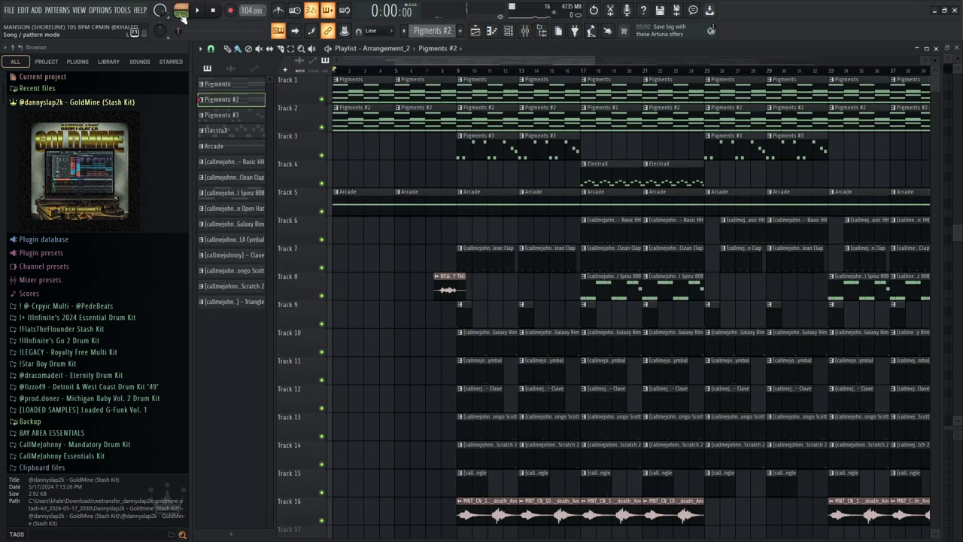
pyautogui.click(322, 210)
pyautogui.press('space')
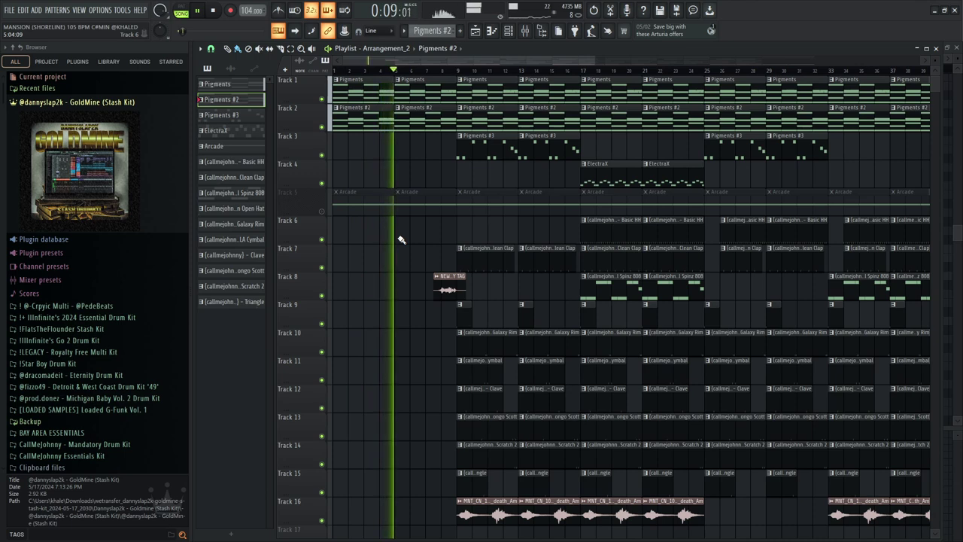
pyautogui.press('space')
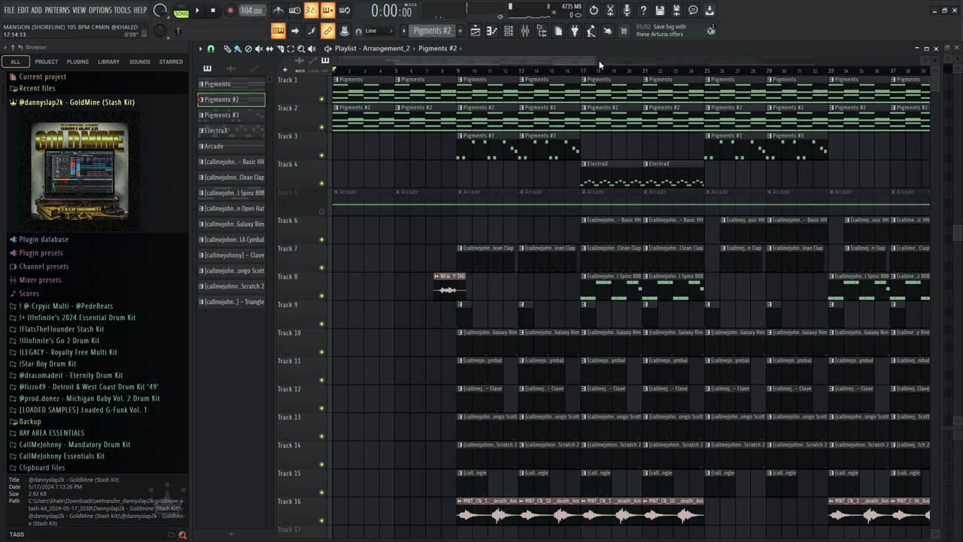
pyautogui.moveTo(598, 60); pyautogui.dragTo(535, 61)
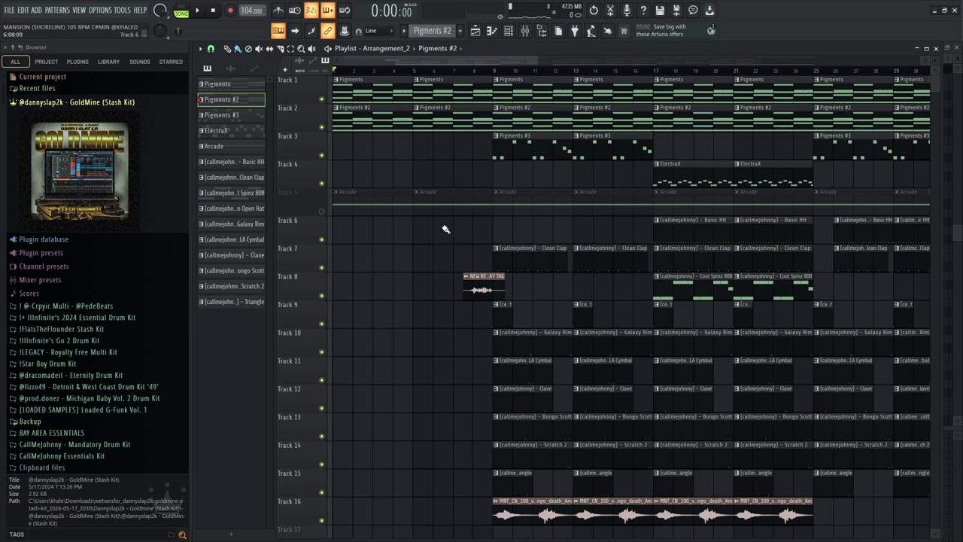
# - Unmute Track 5 and view the Arcade instrument's Distant Voices sound settings
pyautogui.click(322, 212)
pyautogui.click(361, 203)
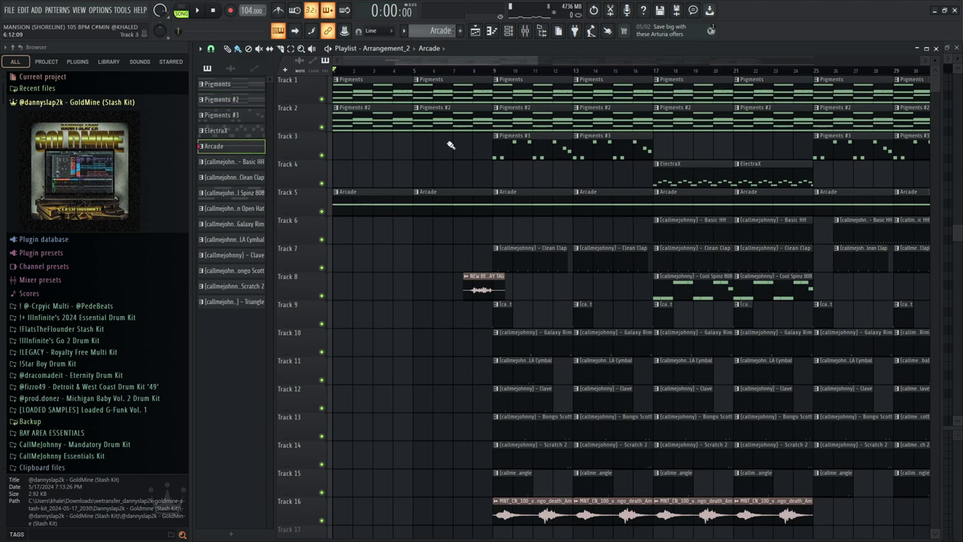
pyautogui.click(509, 33)
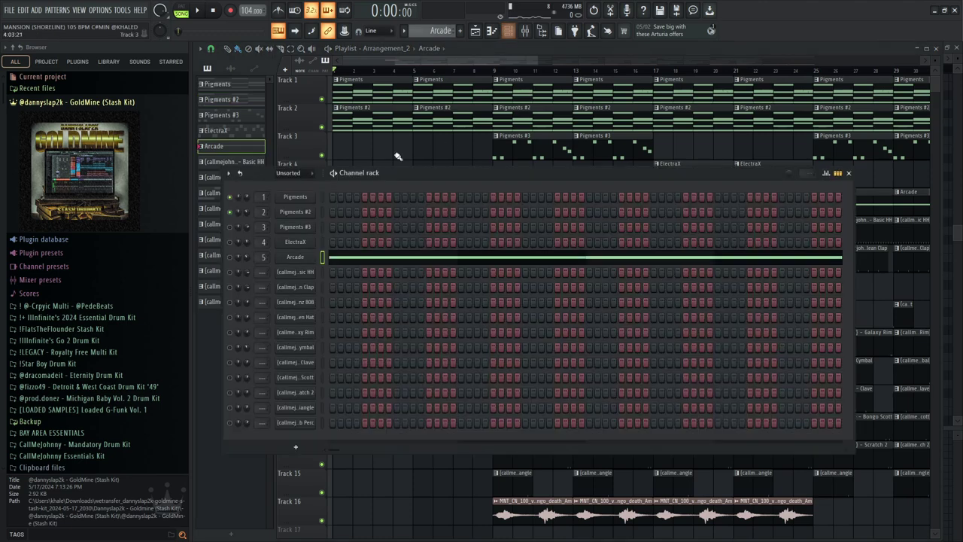
pyautogui.click(304, 258)
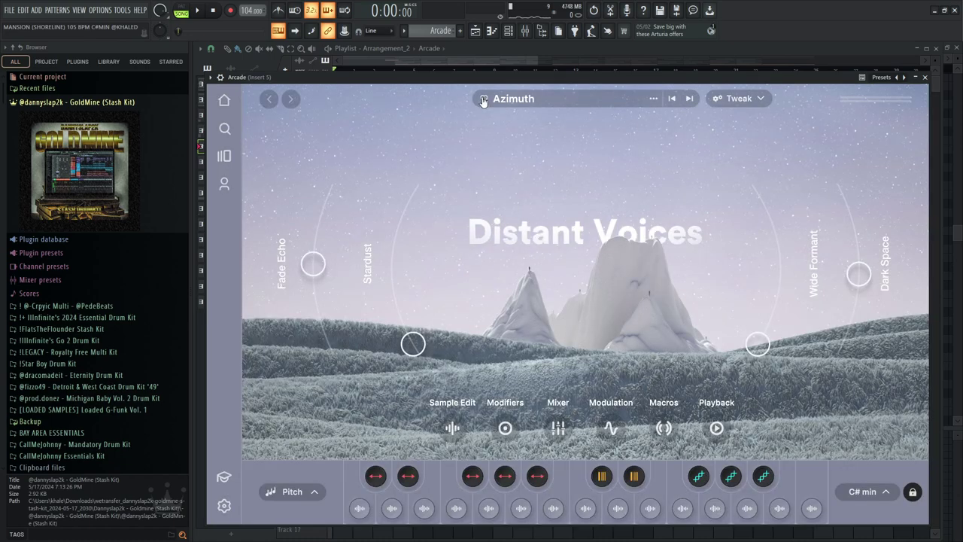
pyautogui.click(925, 77)
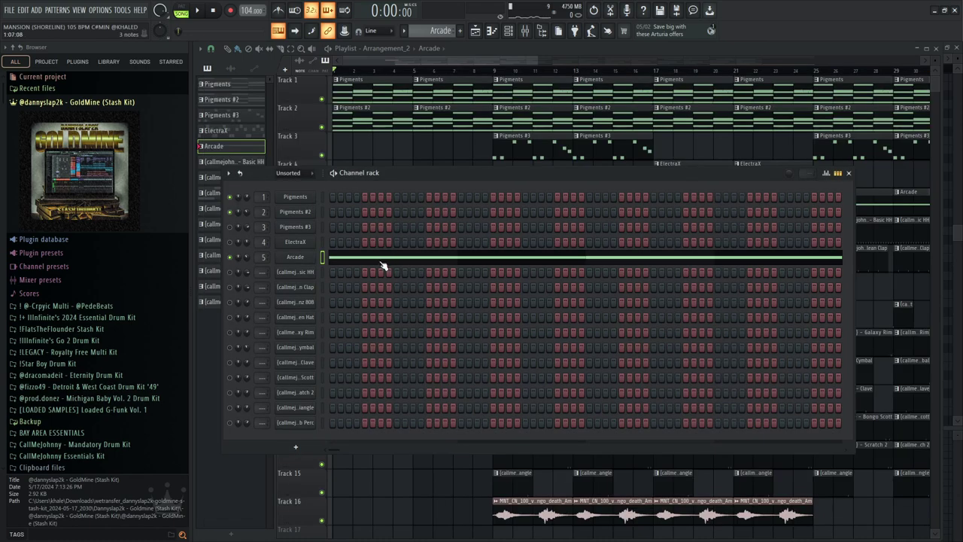
# - Play the Arcade pattern's sustained G5 note and check its Insert 5 mixer effects
pyautogui.click(351, 264)
pyautogui.press('space')
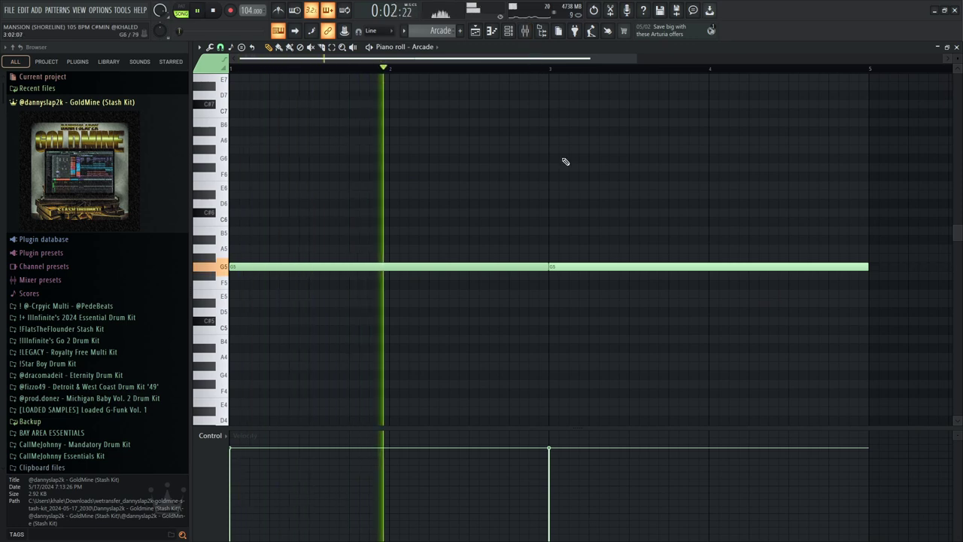
pyautogui.click(525, 30)
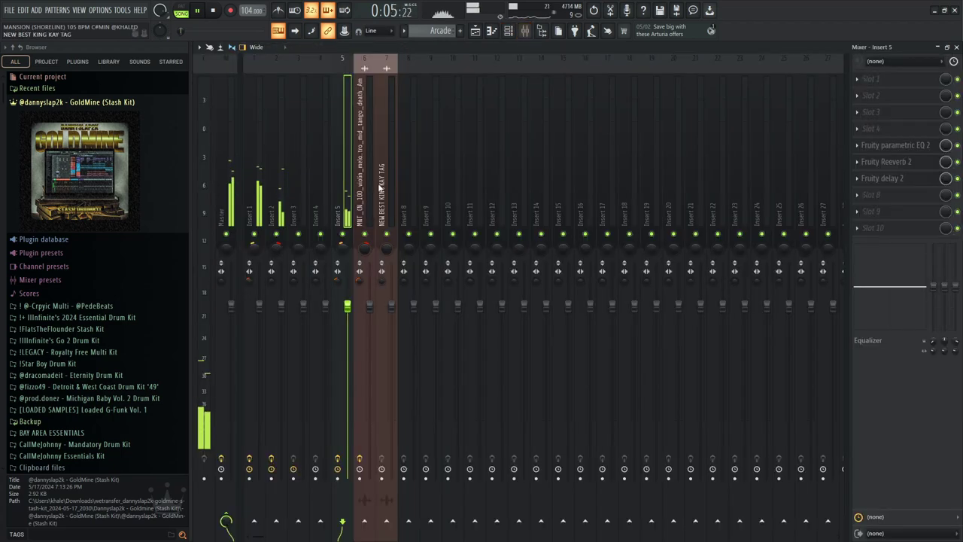
pyautogui.click(509, 30)
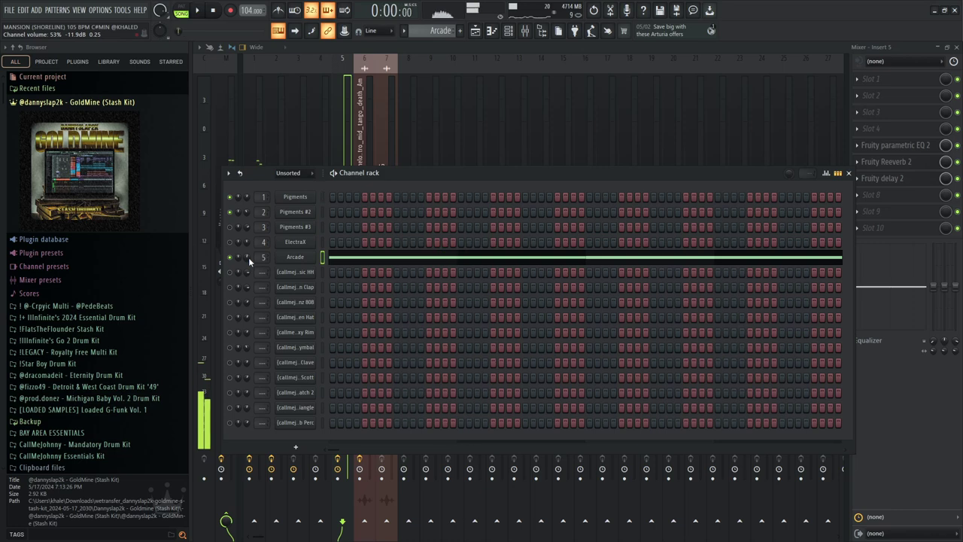
pyautogui.press('space')
# - Return to the playlist, select the Pigments #3 pattern and set playback to start at bar 9
pyautogui.press('F5')
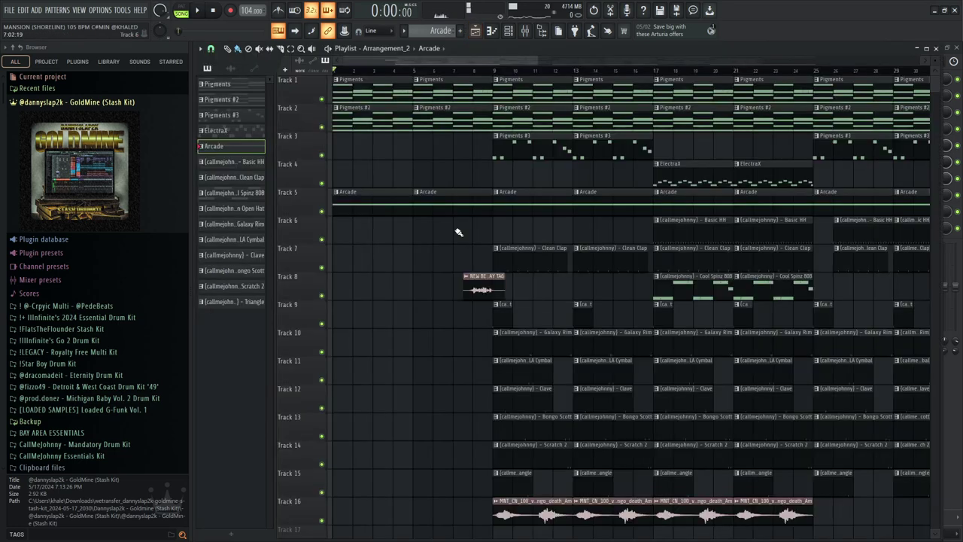
pyautogui.scroll(1, 468, 261)
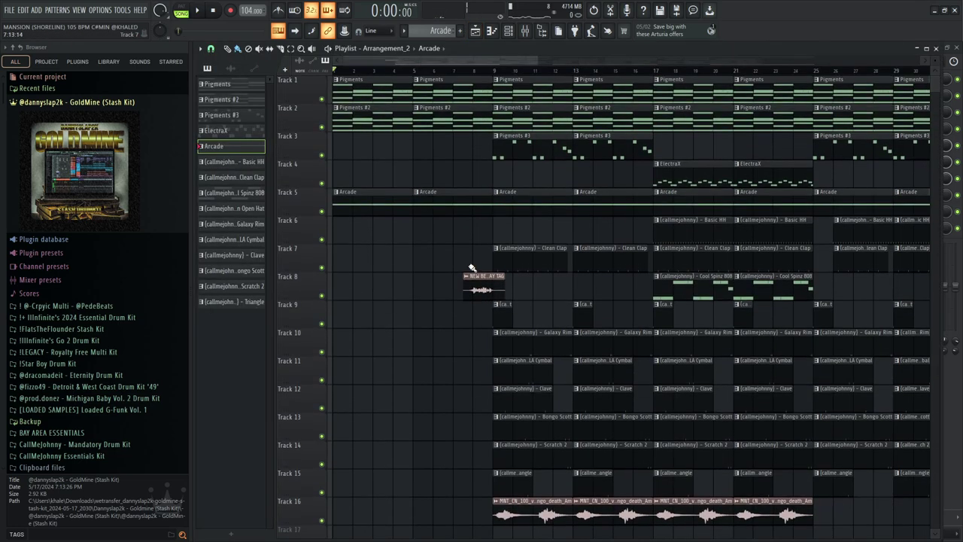
pyautogui.click(519, 149)
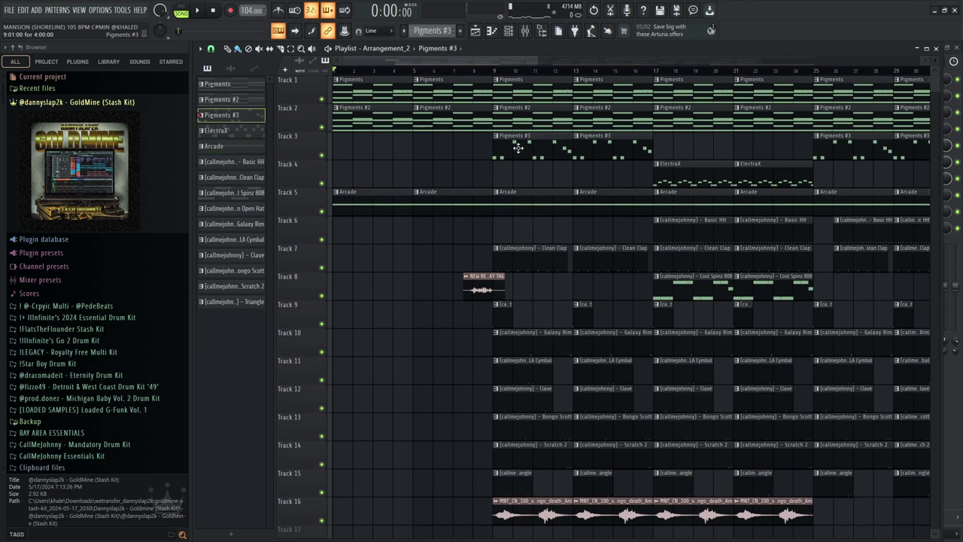
pyautogui.click(491, 72)
# - Solo Track 3, unmute Tracks 2, 1 and 5, and open the Pigments #3 piano roll
pyautogui.rightClick(321, 156)
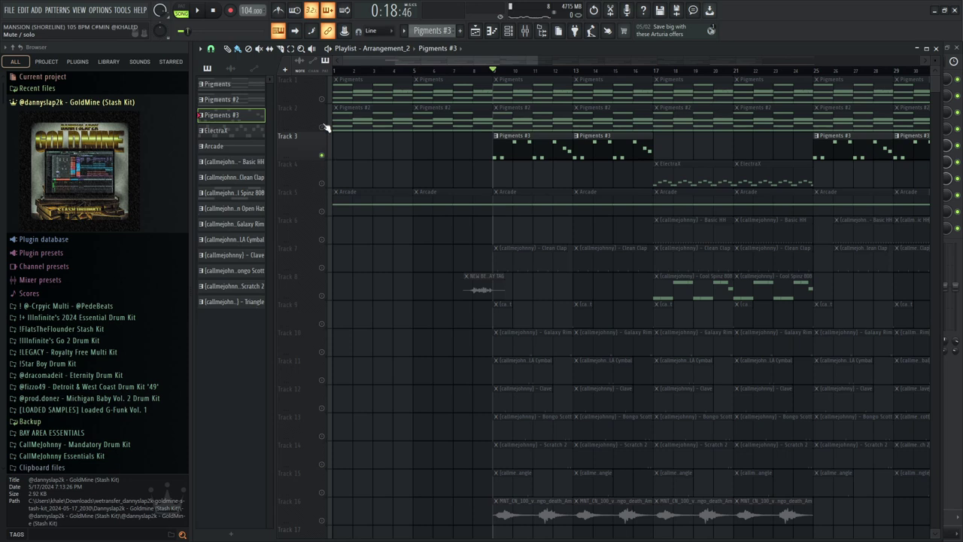
pyautogui.click(321, 127)
pyautogui.click(321, 99)
pyautogui.click(321, 211)
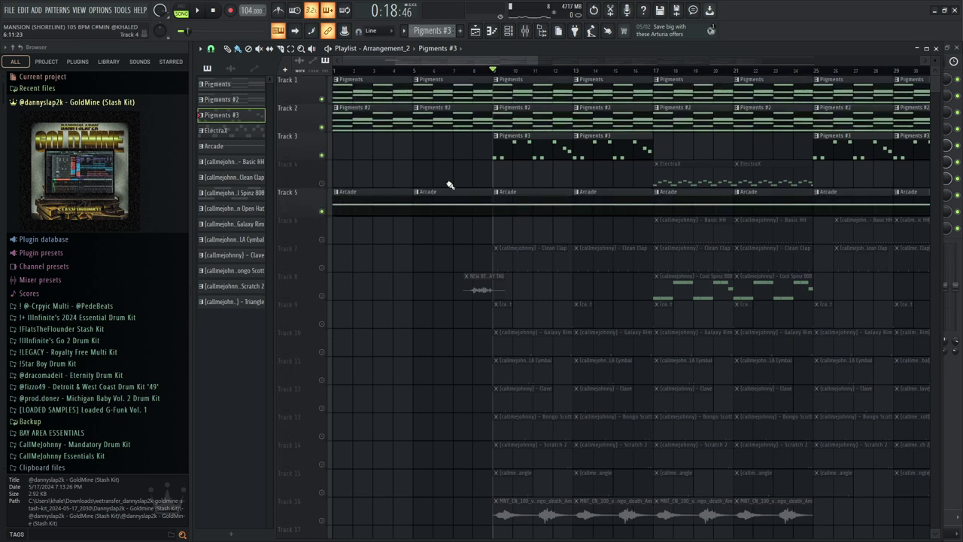
pyautogui.doubleClick(515, 154)
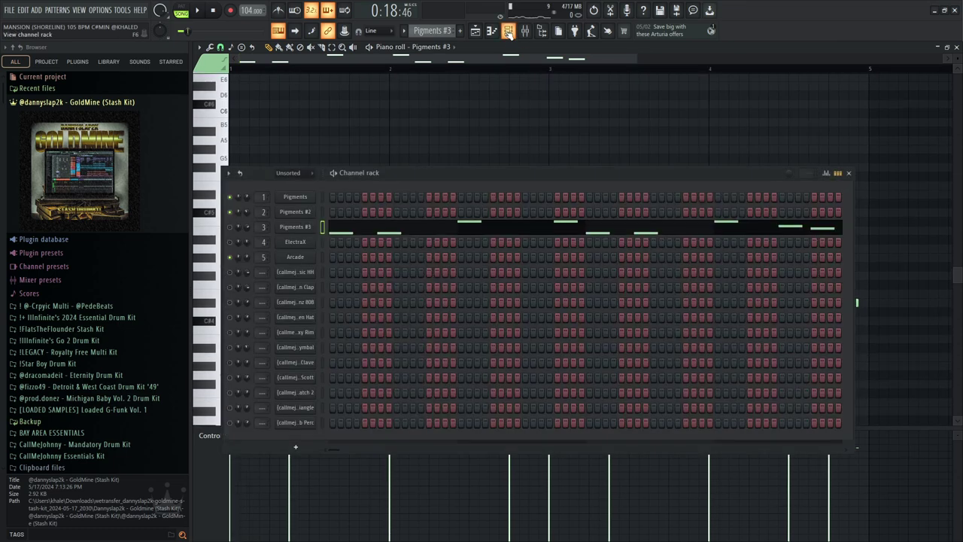
# - Inspect the Pigments #3 synth, then play its C#4, F#4, E4 and D#4 melody
pyautogui.press('F6')
pyautogui.click(294, 227)
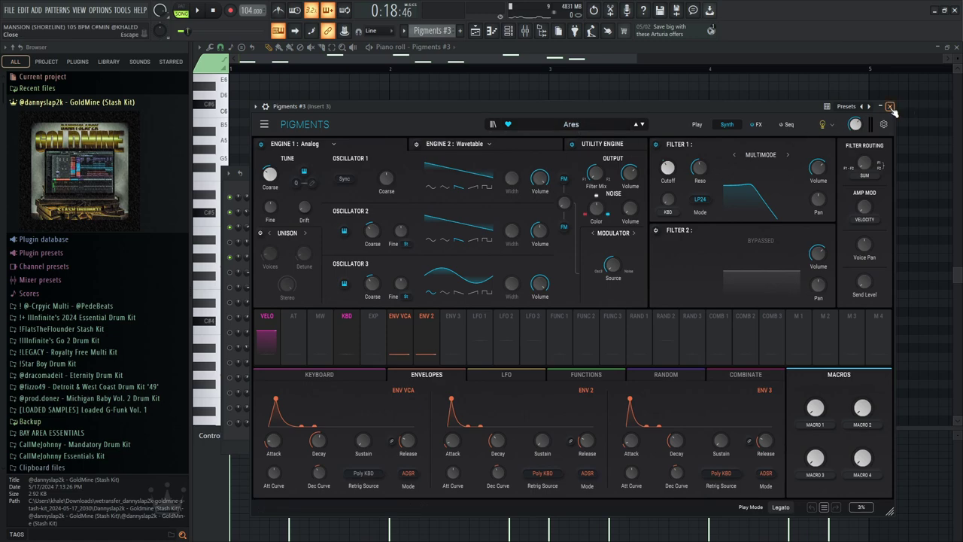
pyautogui.click(891, 107)
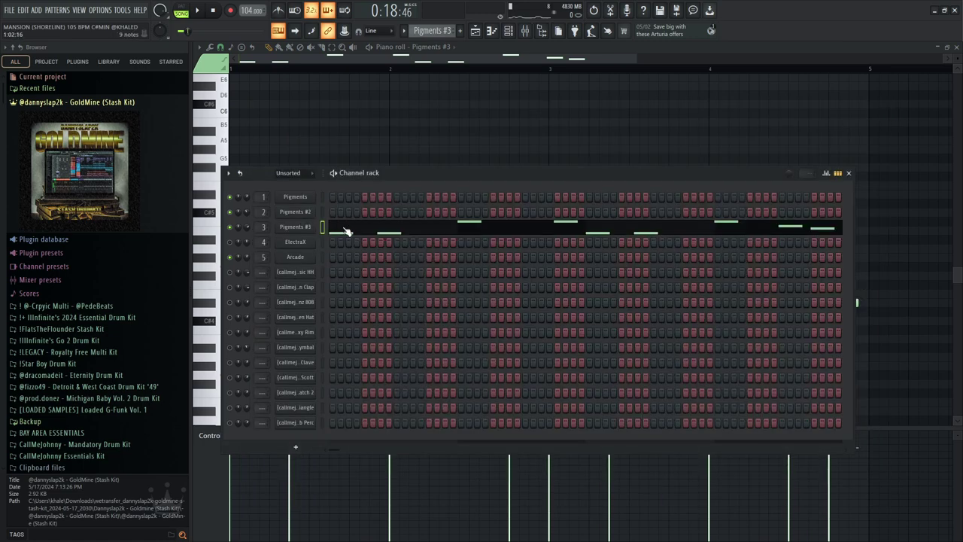
pyautogui.click(347, 231)
pyautogui.scroll(-1, 352, 235)
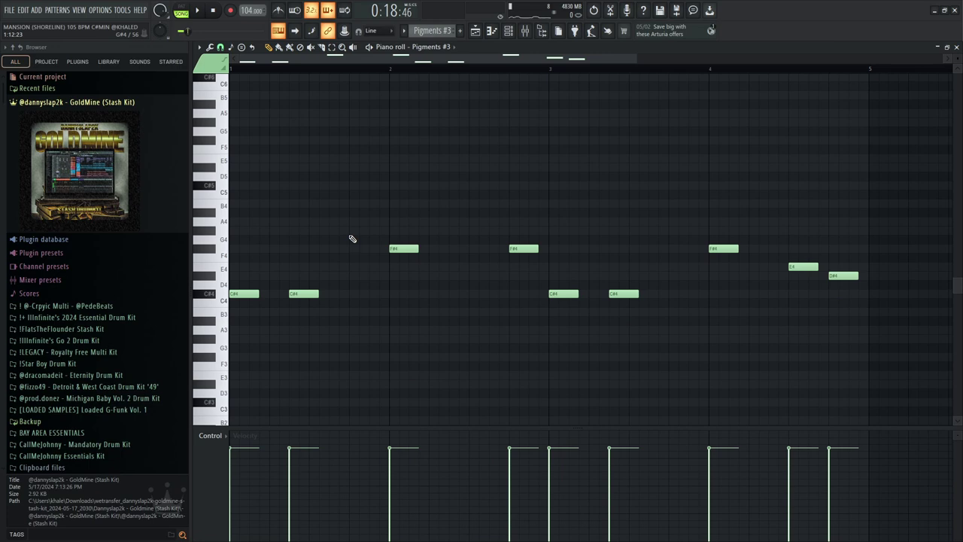
pyautogui.press('space')
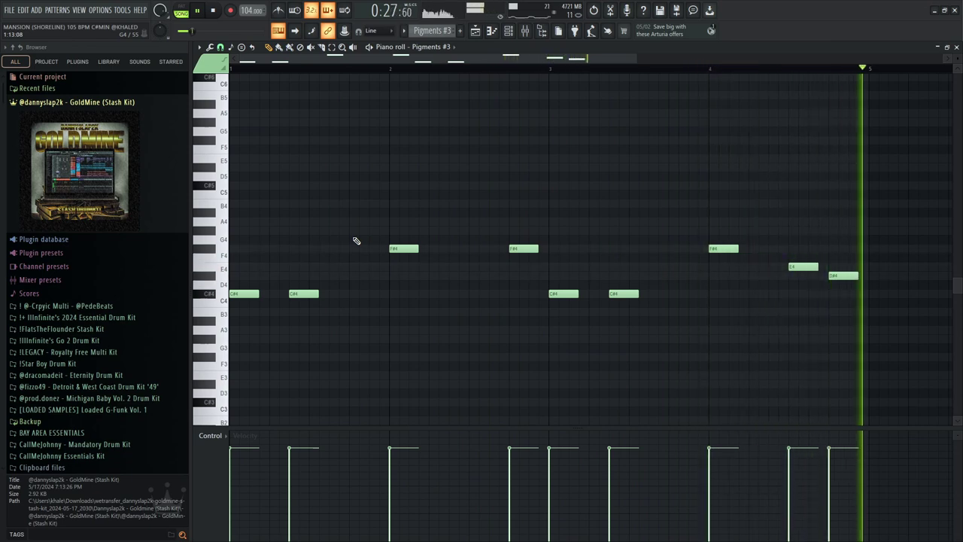
pyautogui.press('space')
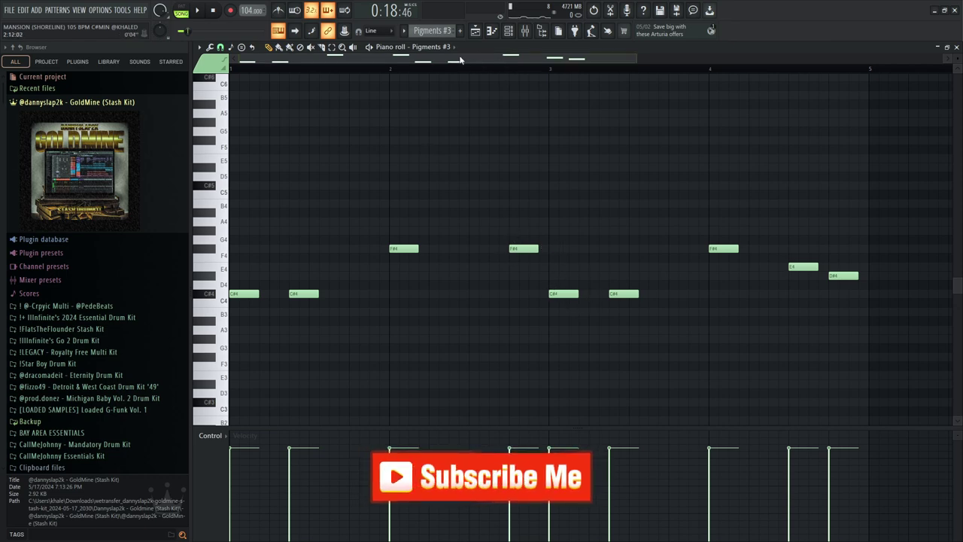
pyautogui.scroll(-1, 667, 83)
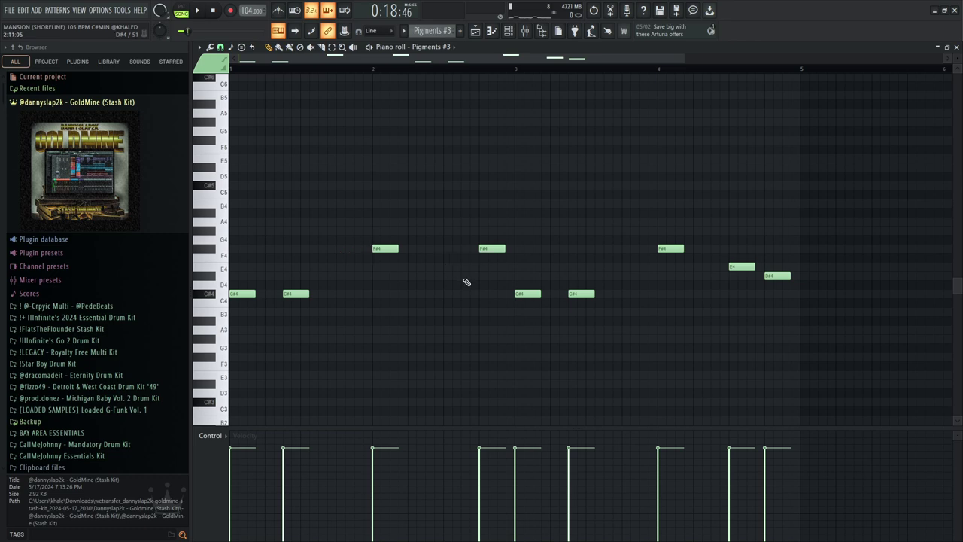
pyautogui.click(508, 30)
pyautogui.click(475, 31)
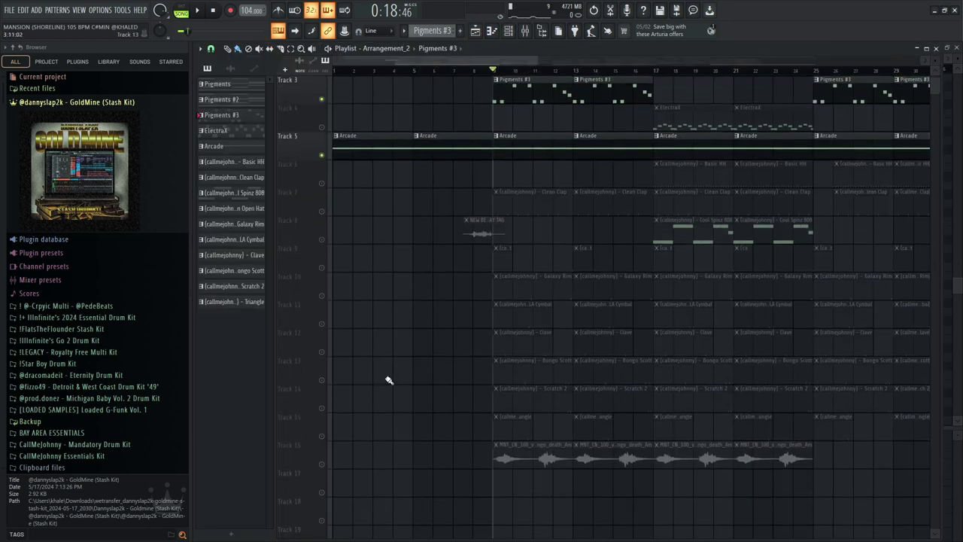
pyautogui.scroll(2, 399, 316)
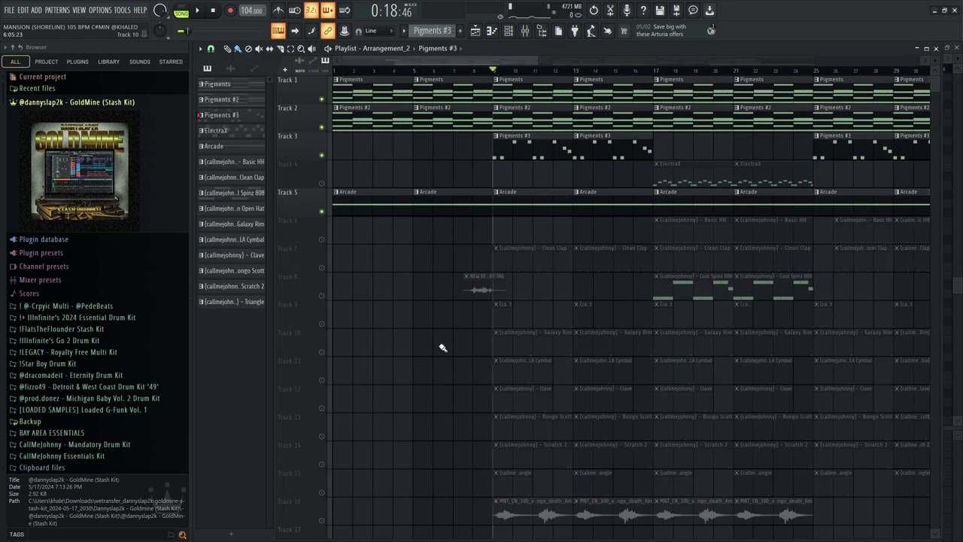
pyautogui.scroll(-2, 443, 347)
pyautogui.click(322, 465)
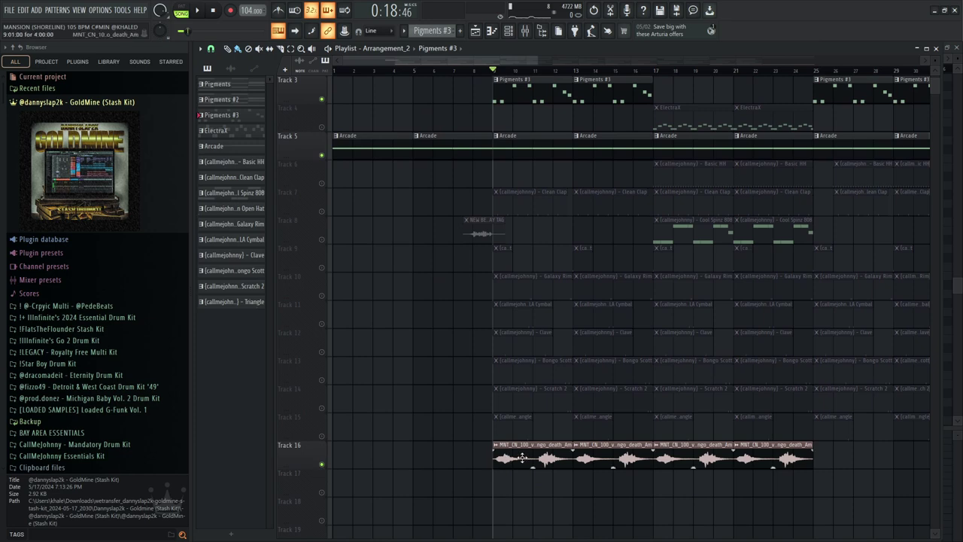
pyautogui.doubleClick(522, 457)
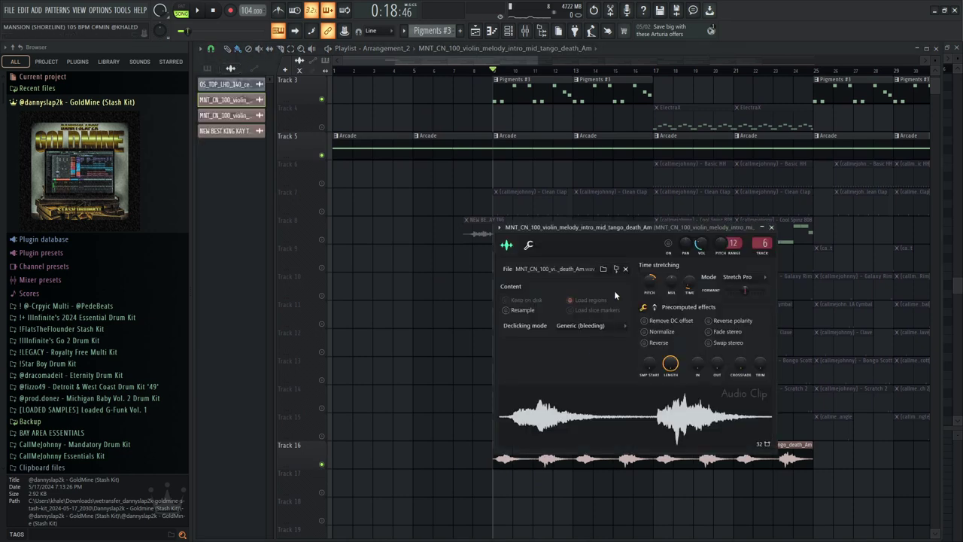
pyautogui.moveTo(742, 222); pyautogui.dragTo(708, 201)
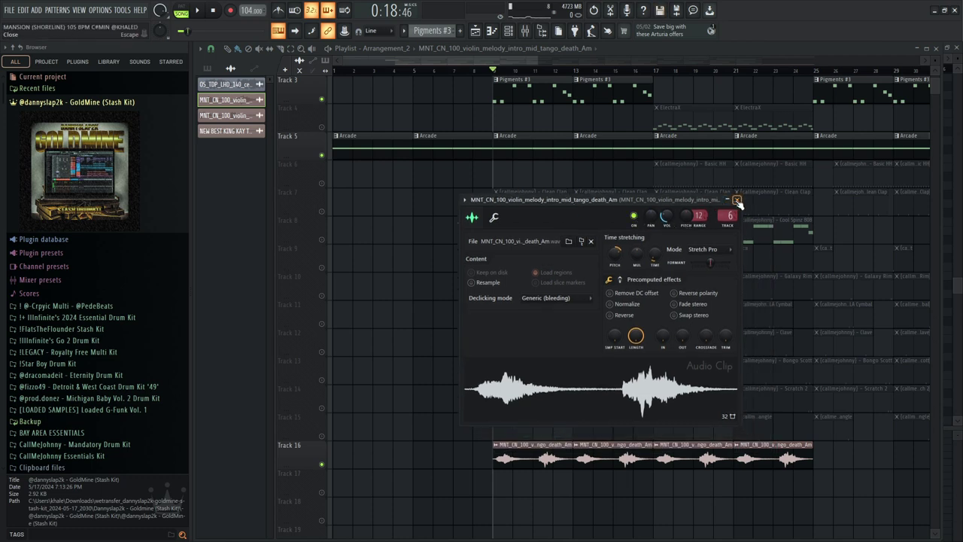
pyautogui.click(737, 201)
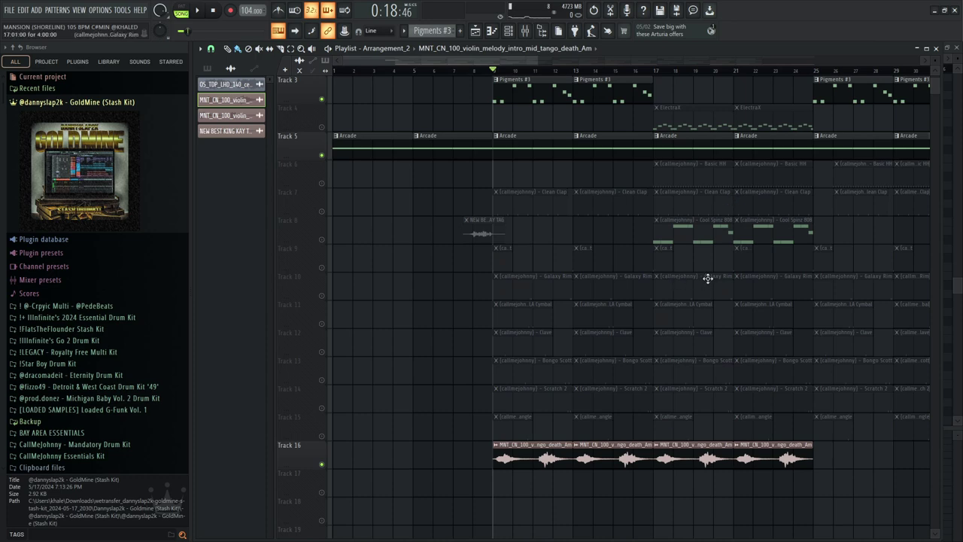
pyautogui.doubleClick(625, 456)
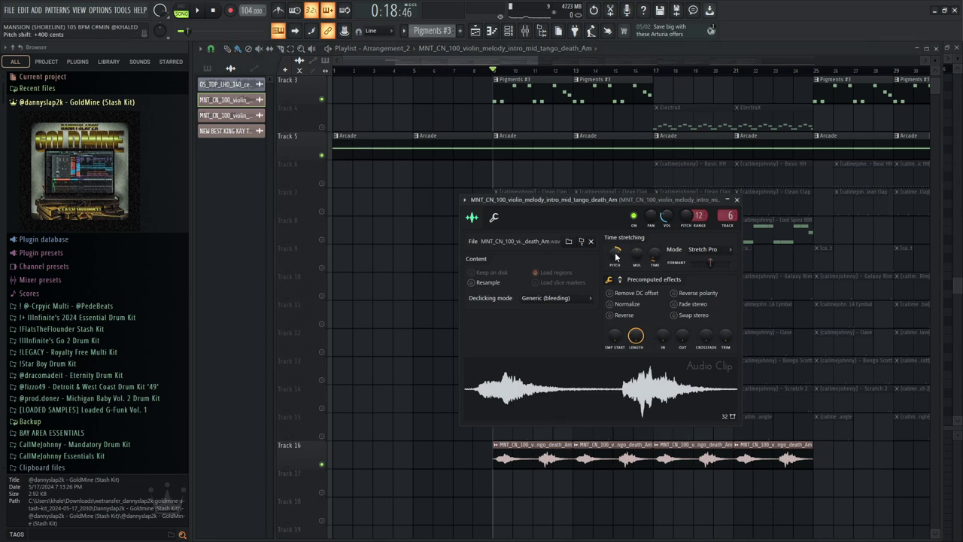
pyautogui.click(737, 200)
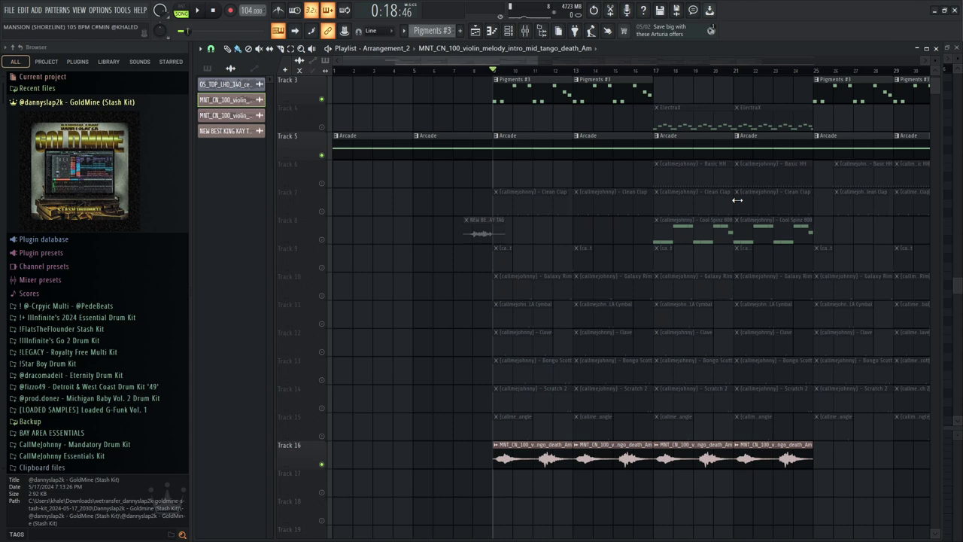
pyautogui.press('space')
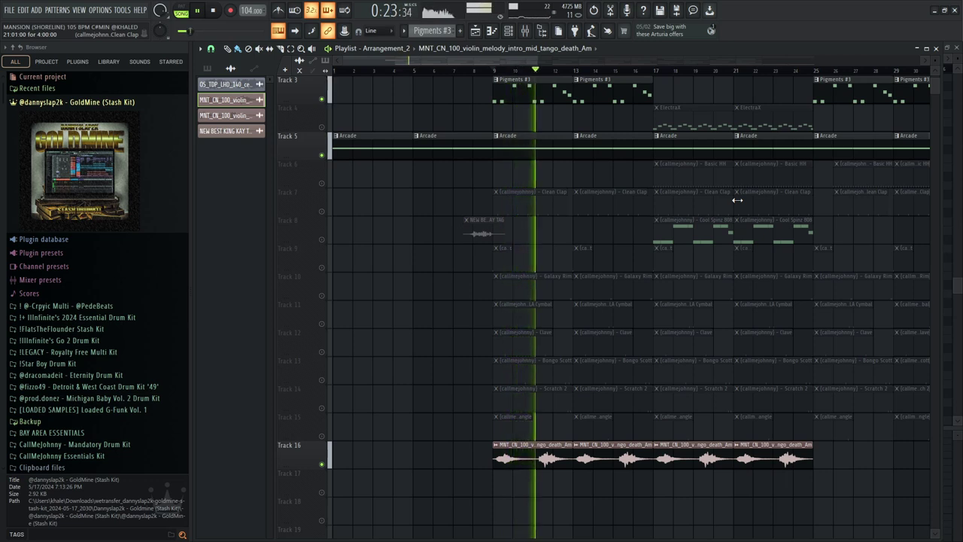
pyautogui.scroll(2, 723, 170)
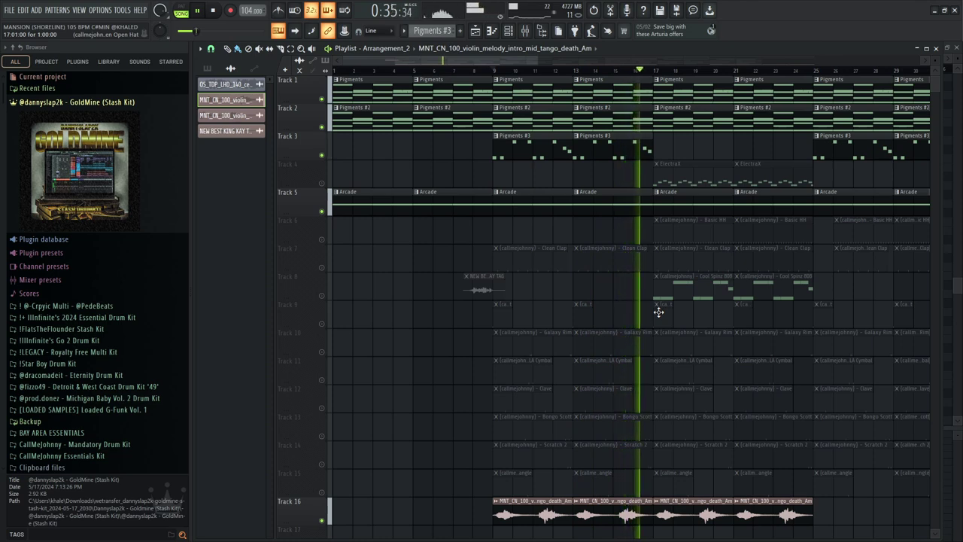
pyautogui.press('space')
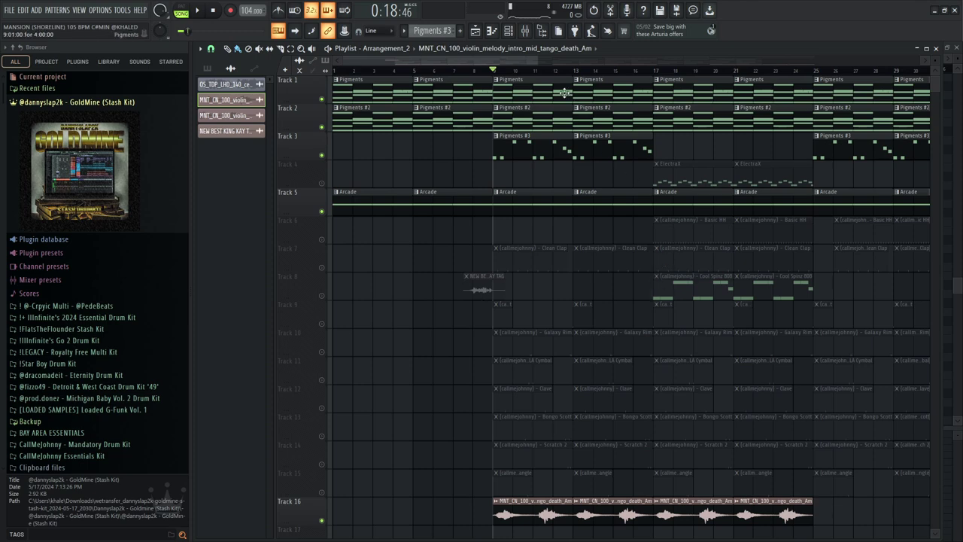
pyautogui.moveTo(524, 68); pyautogui.dragTo(557, 66)
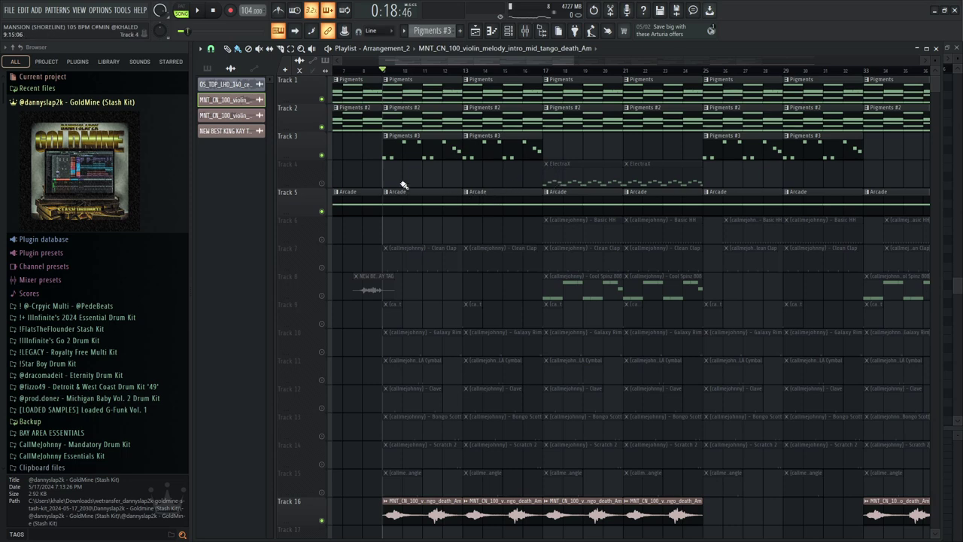
# - Unmute Track 4, set playback to bar 17, and inspect the ElectraX synth from the Channel rack
pyautogui.click(323, 185)
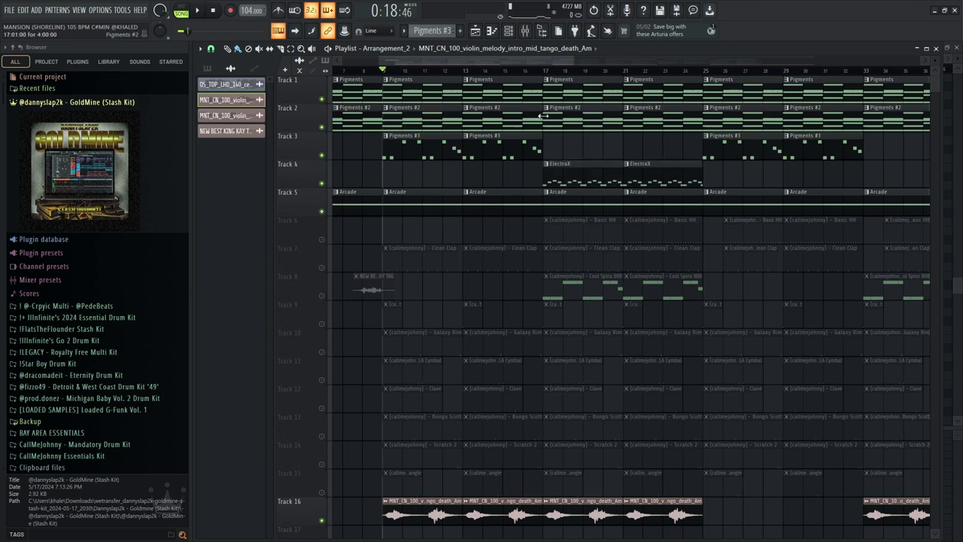
pyautogui.click(544, 70)
pyautogui.click(570, 176)
pyautogui.click(508, 30)
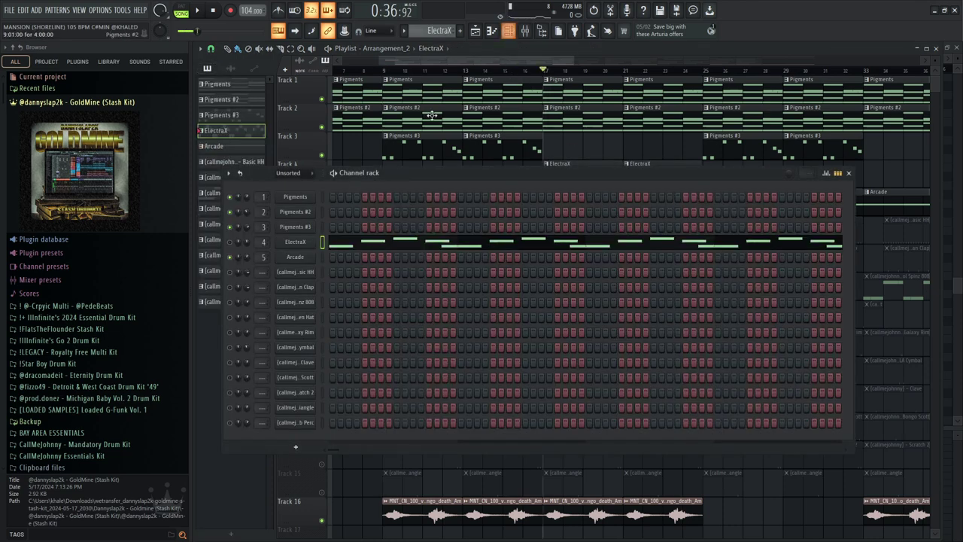
pyautogui.click(296, 242)
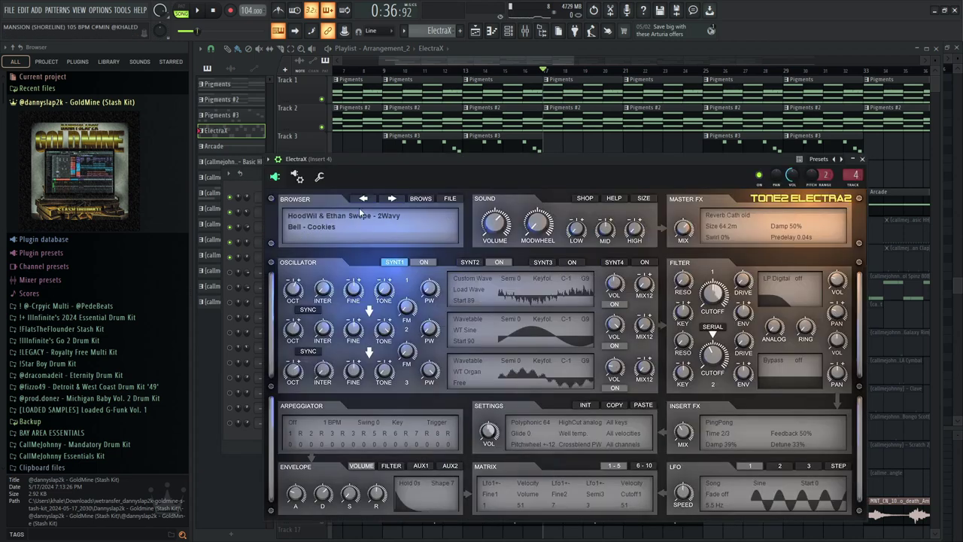
pyautogui.click(863, 160)
pyautogui.press('F6')
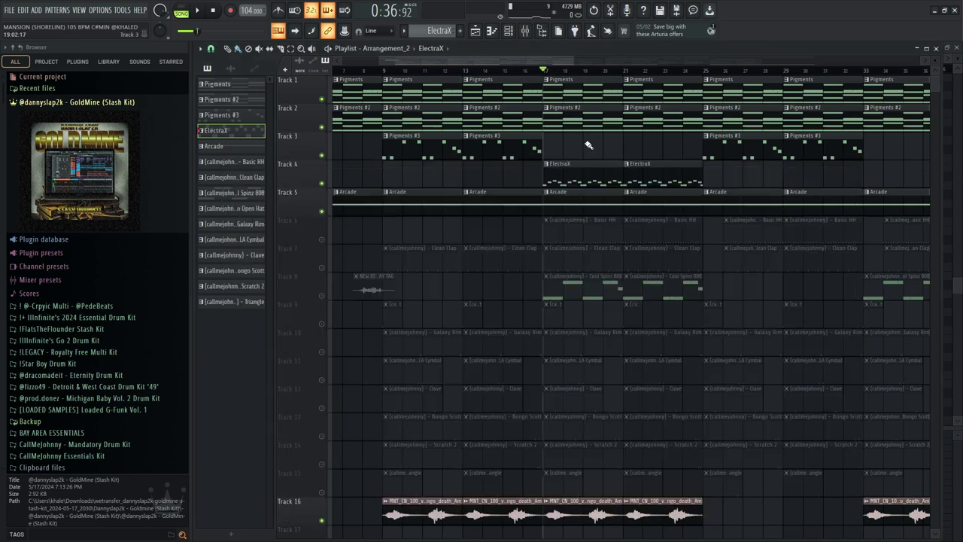
# - Open the ElectraX clip in the piano roll and play its C#6, D#6 and E6 melody
pyautogui.doubleClick(583, 159)
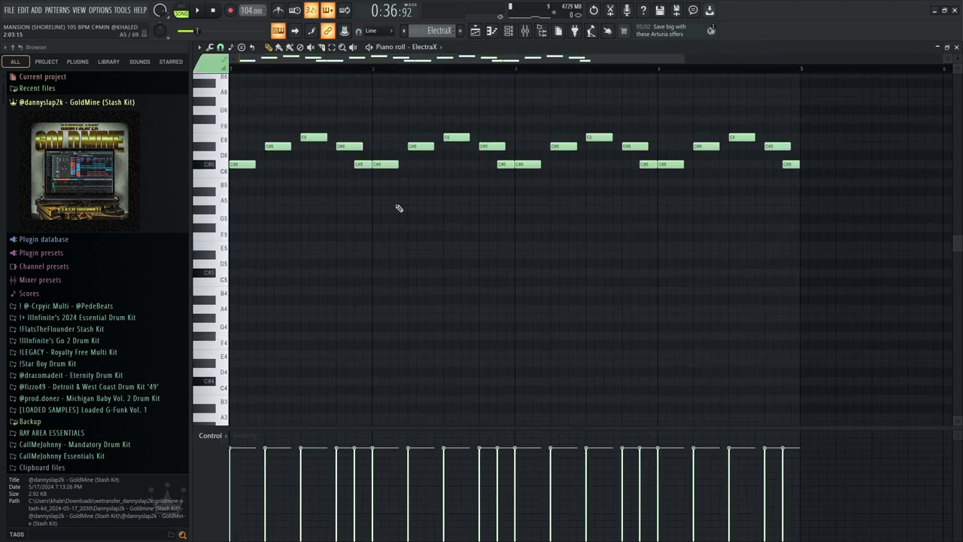
pyautogui.scroll(1, 413, 252)
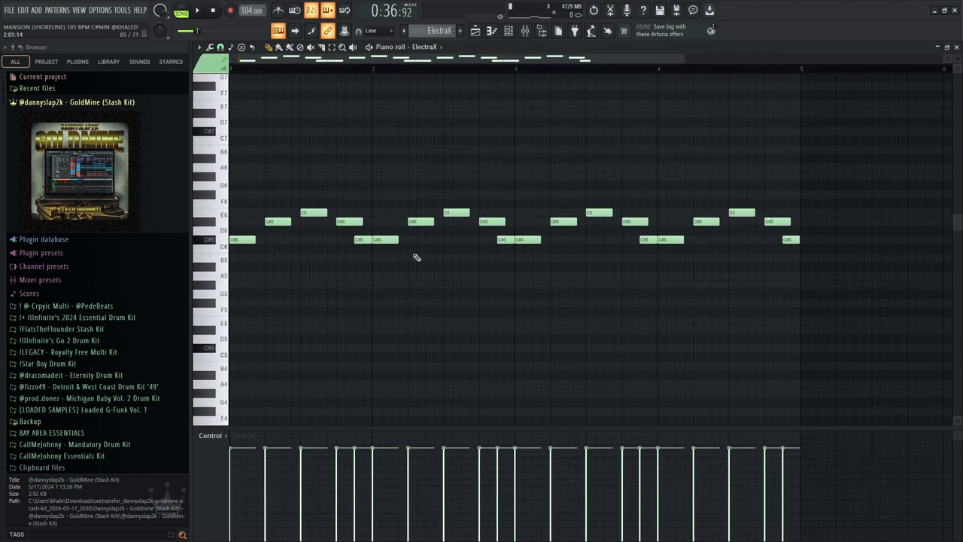
pyautogui.scroll(-1, 580, 175)
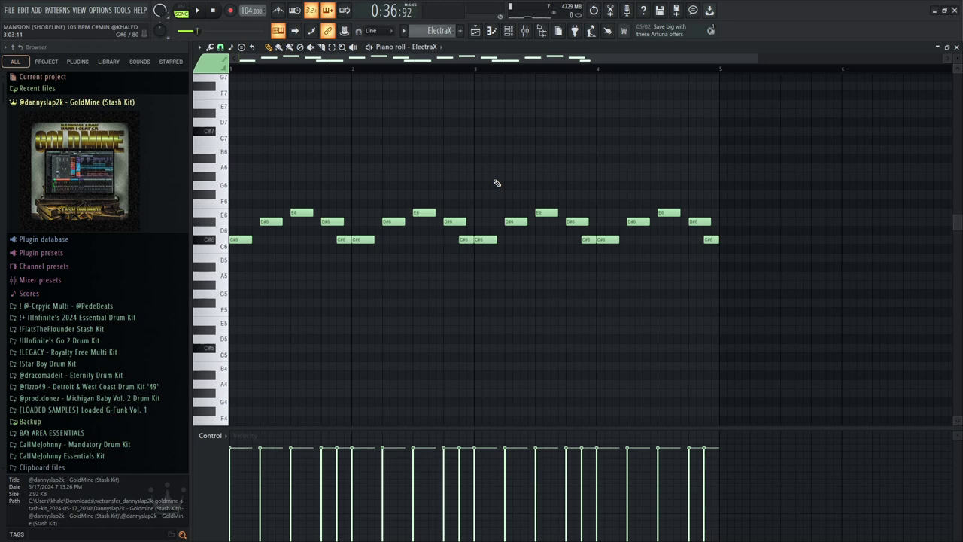
pyautogui.press('space')
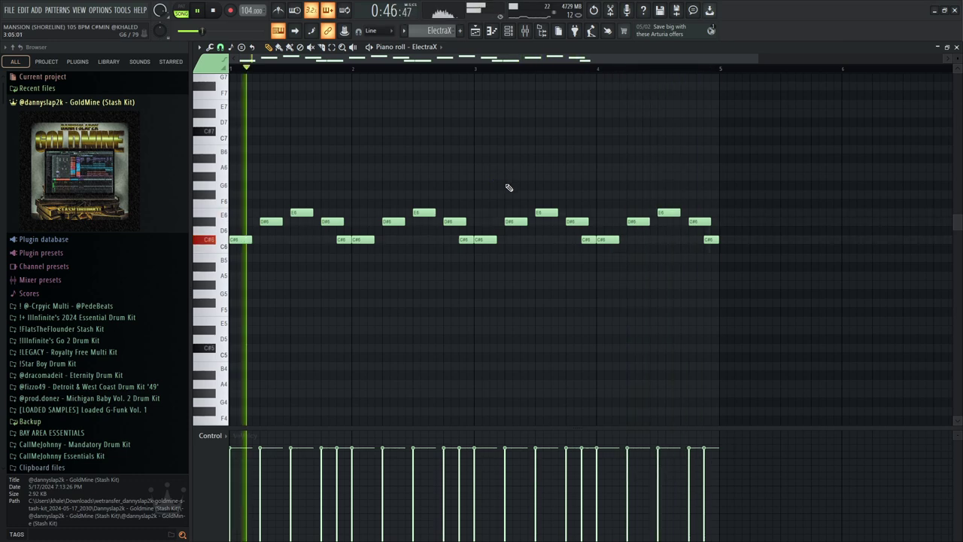
pyautogui.press('space')
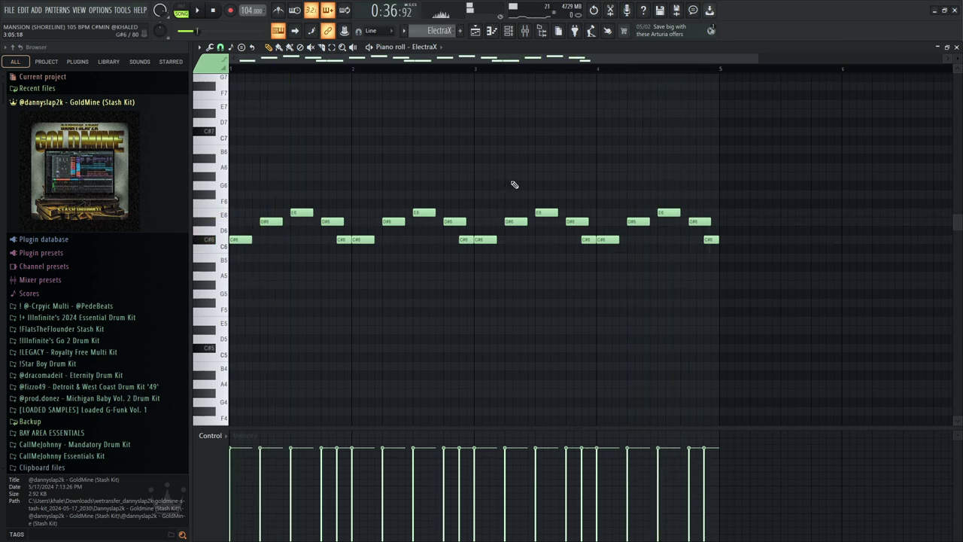
# - Back on the playlist, unmute Track 6 (Basic HH) and Track 7 (Clean Clap)
pyautogui.click(475, 31)
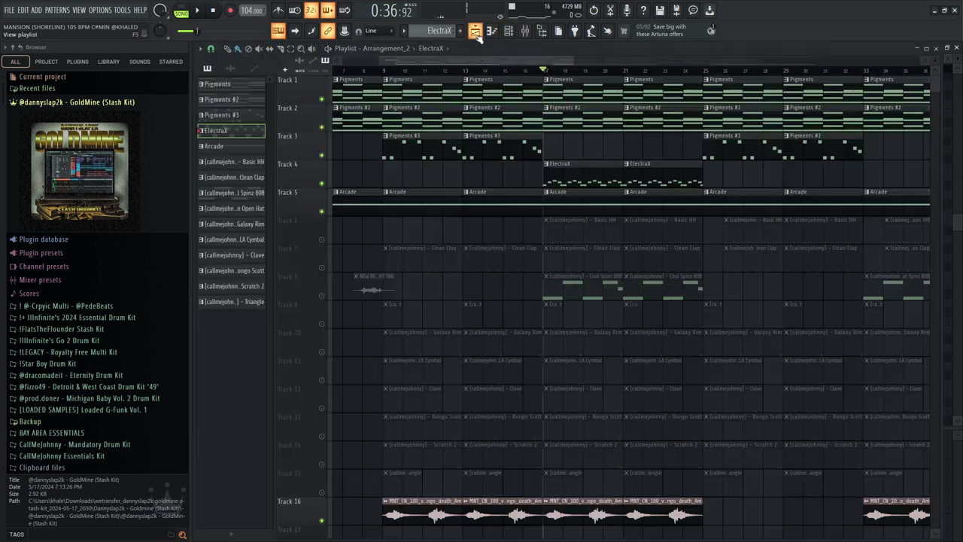
pyautogui.scroll(-1, 506, 184)
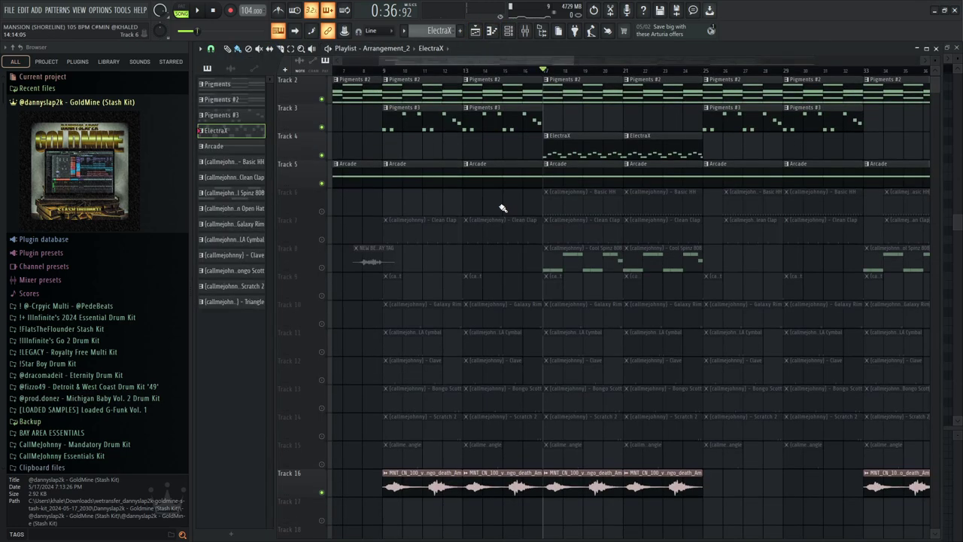
pyautogui.click(323, 214)
pyautogui.click(321, 239)
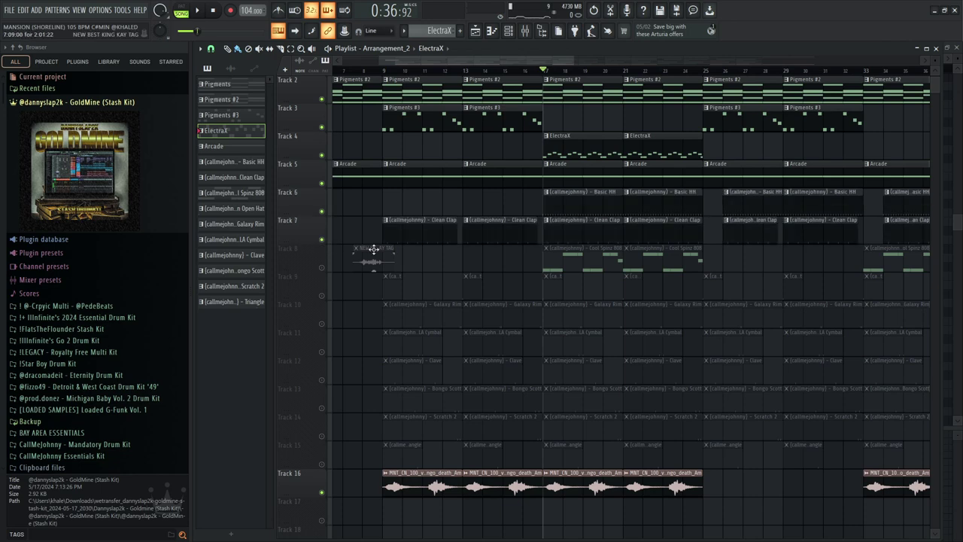
# - Preview the Basic HH hi-hat and Clean Clap notes in the piano roll
pyautogui.doubleClick(569, 210)
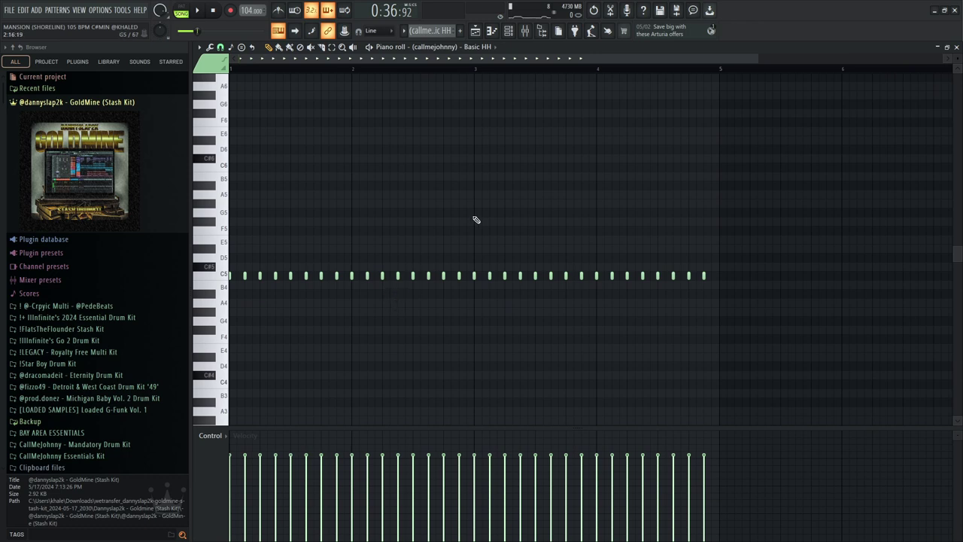
pyautogui.click(957, 48)
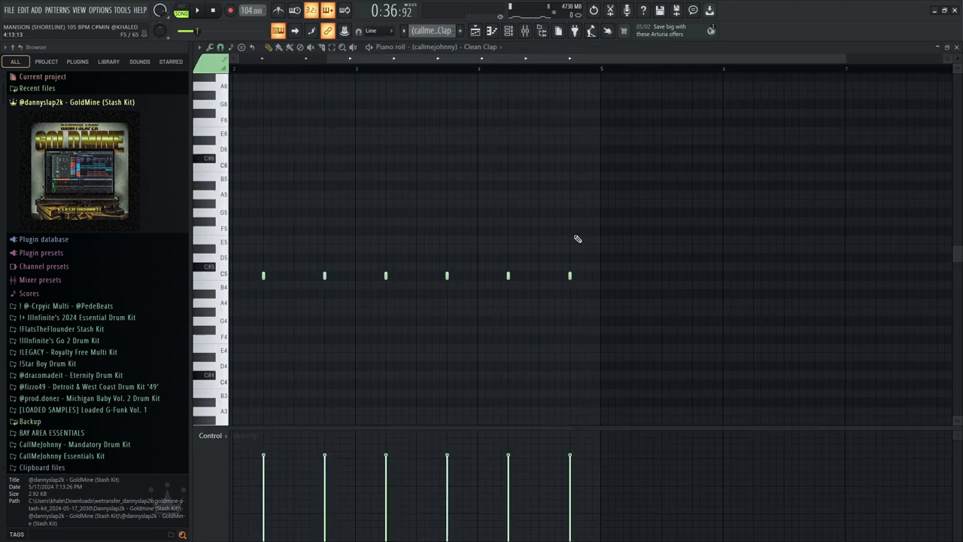
pyautogui.hscroll(-3, 565, 70)
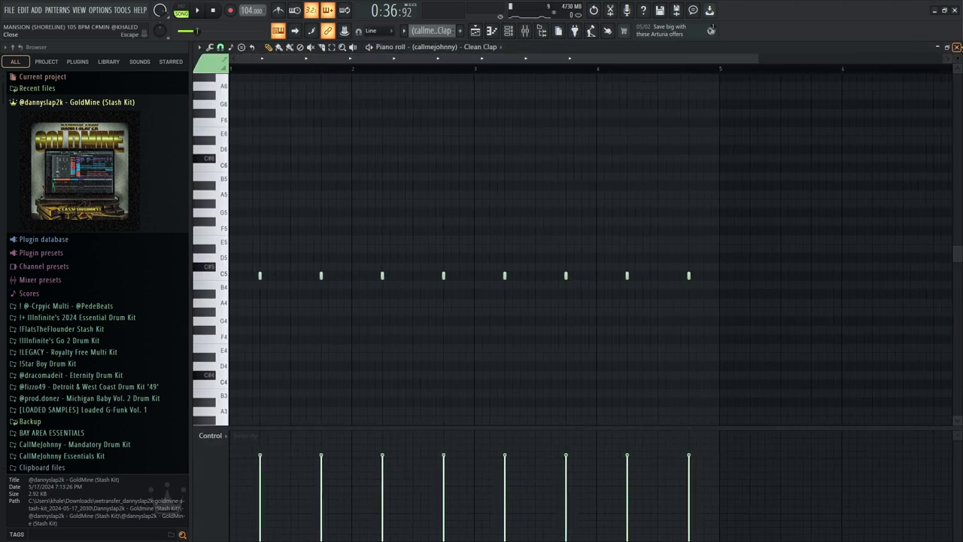
pyautogui.click(956, 47)
# - Play the arrangement with the hi-hats and claps audible, then stop
pyautogui.press('space')
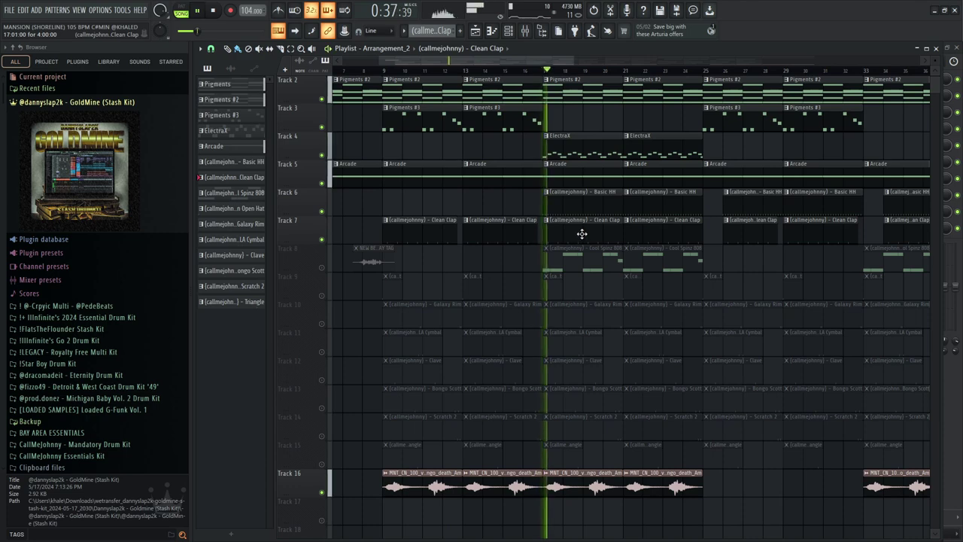
pyautogui.press('space')
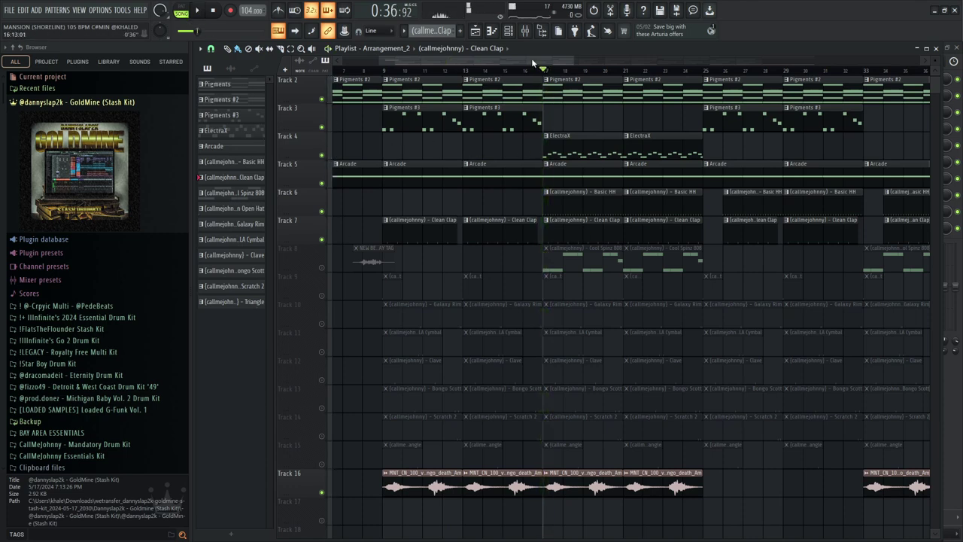
pyautogui.click(512, 31)
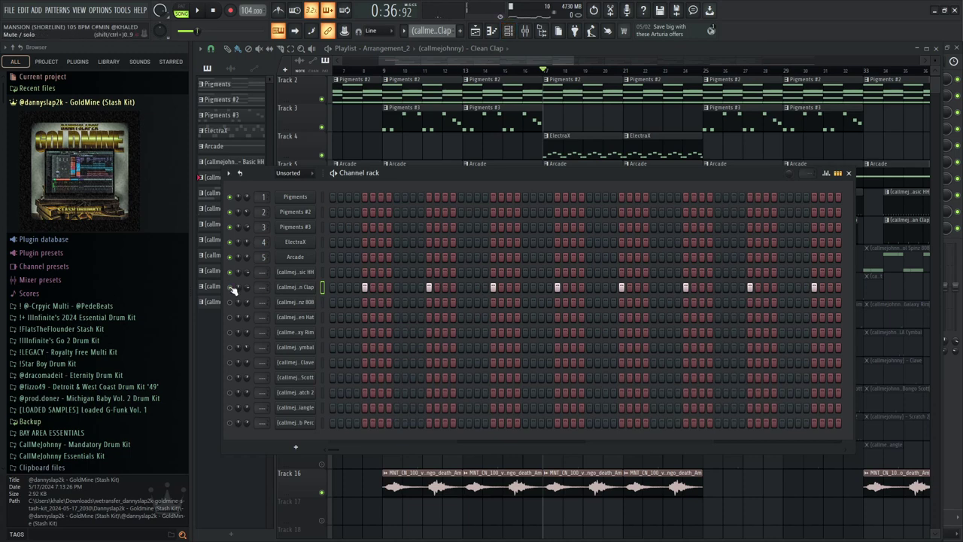
pyautogui.press('space')
pyautogui.press('F6')
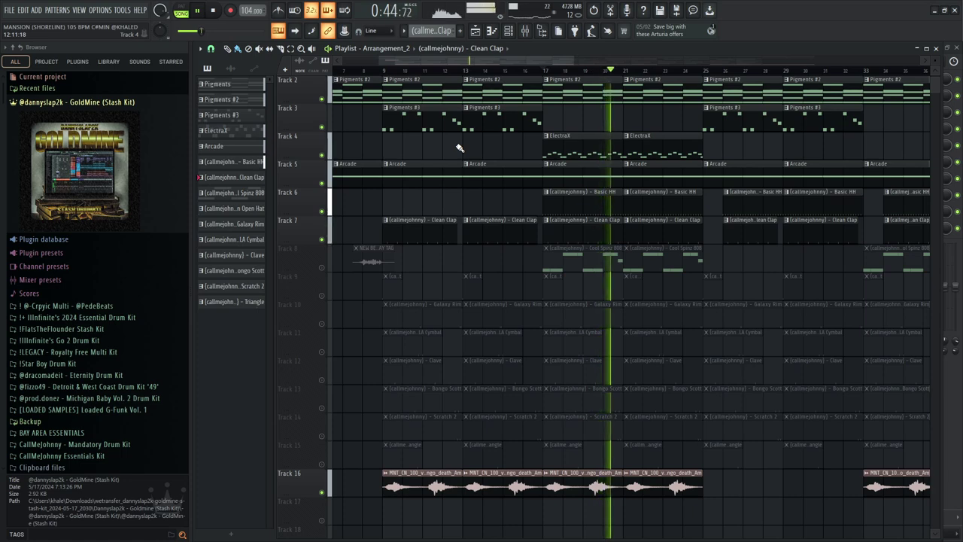
pyautogui.press('space')
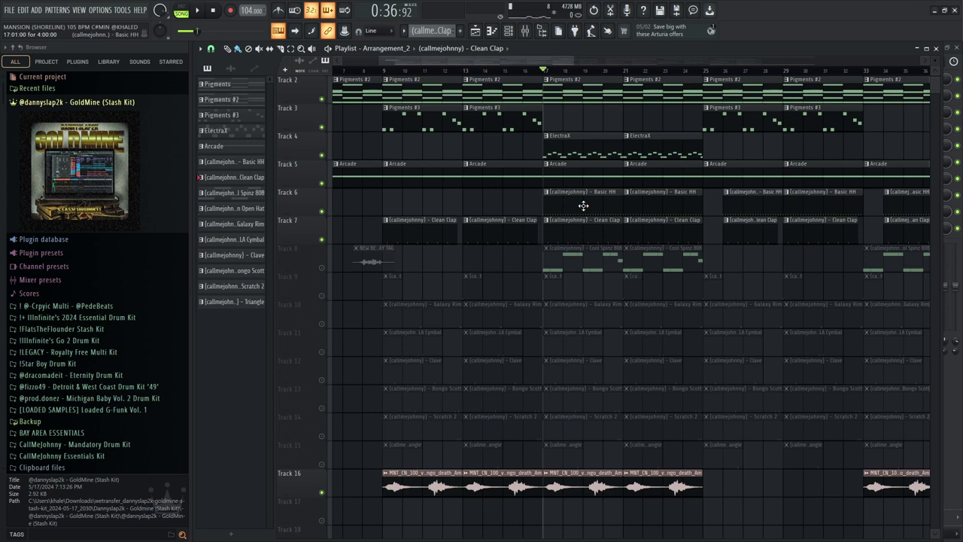
# - Lower the tempo to 98 BPM, restretching all channels, and preview the arrangement
pyautogui.moveTo(252, 10)
pyautogui.mouseDown()
pyautogui.moveTo(252, 24)
pyautogui.moveTo(252, 15)
pyautogui.mouseUp()
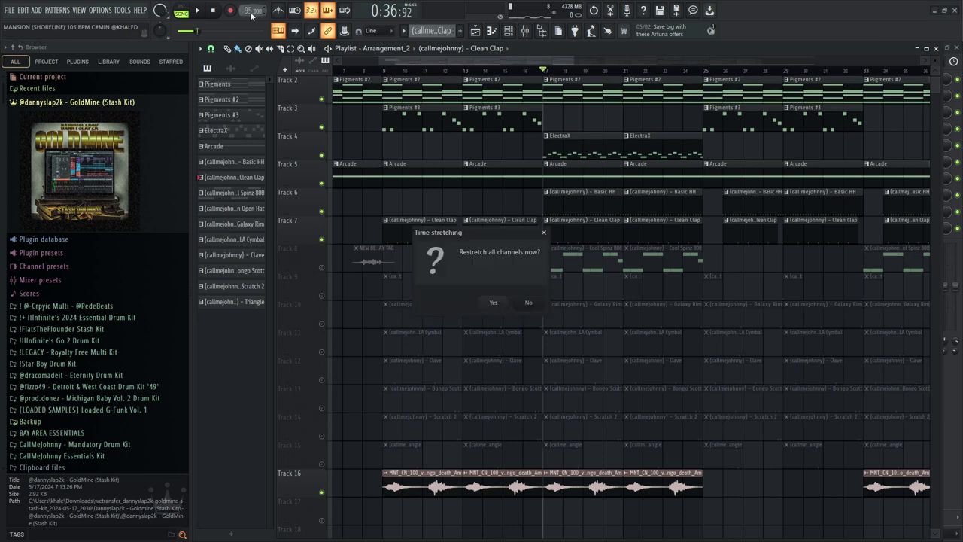
pyautogui.click(493, 302)
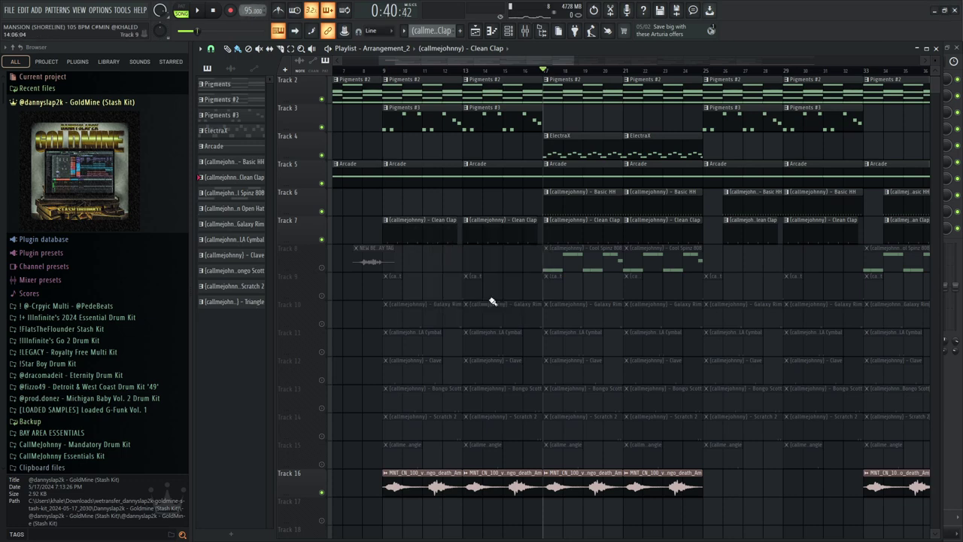
pyautogui.press('space')
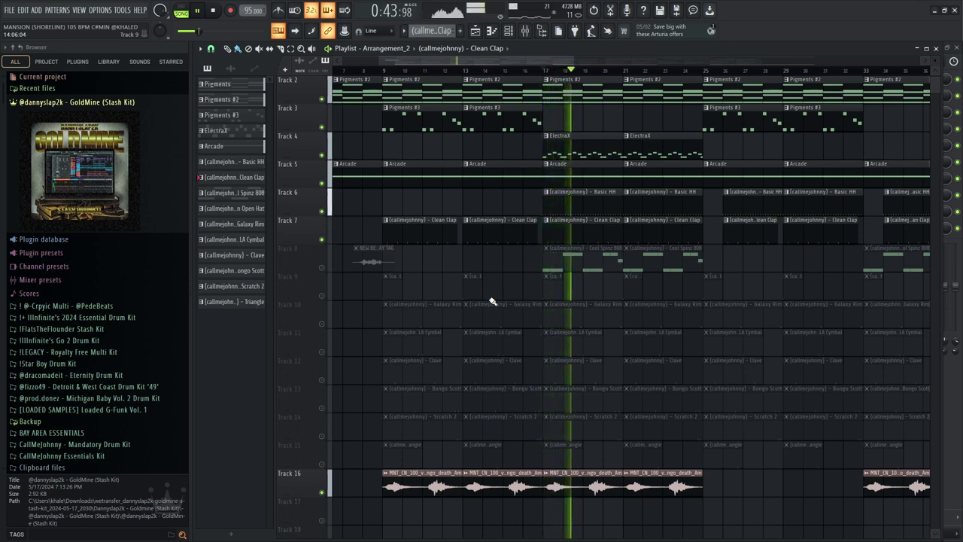
pyautogui.press('space')
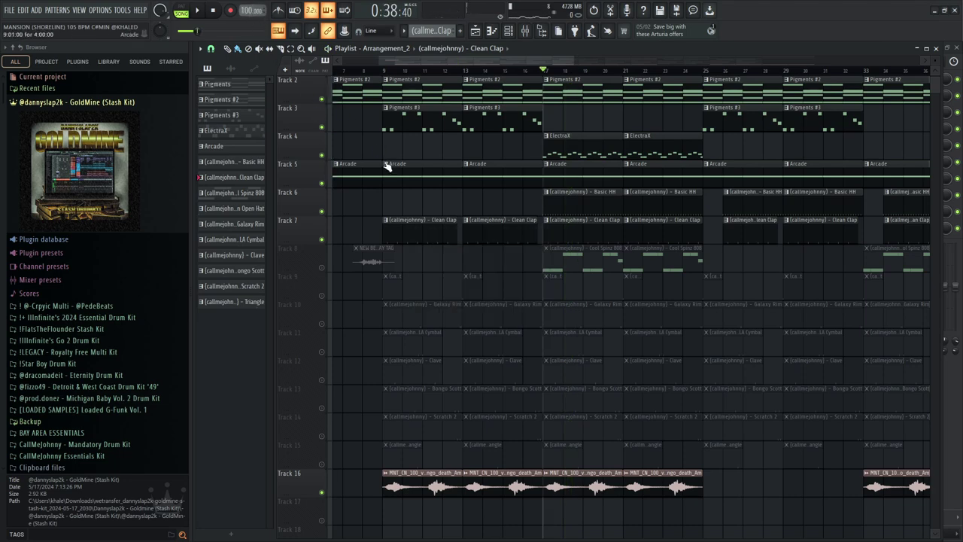
pyautogui.press('space')
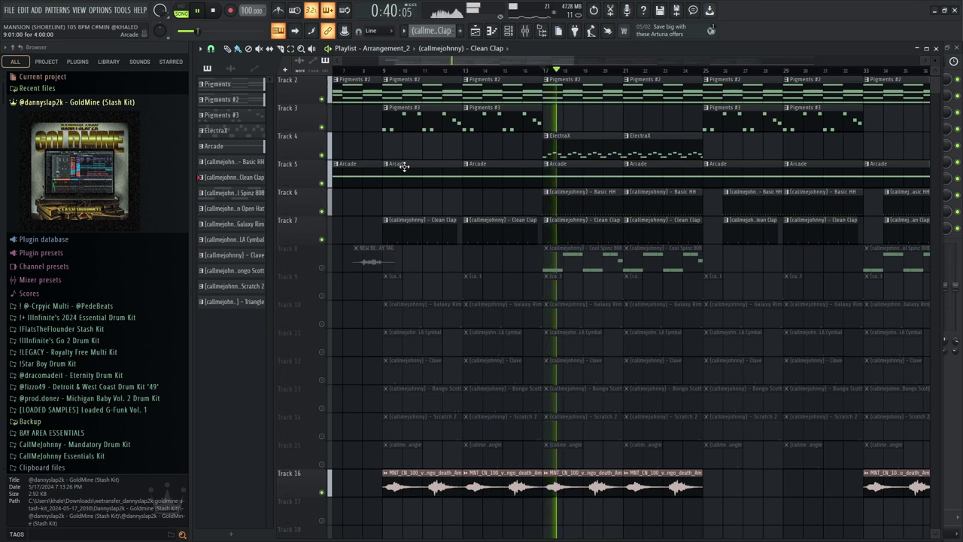
pyautogui.press('space')
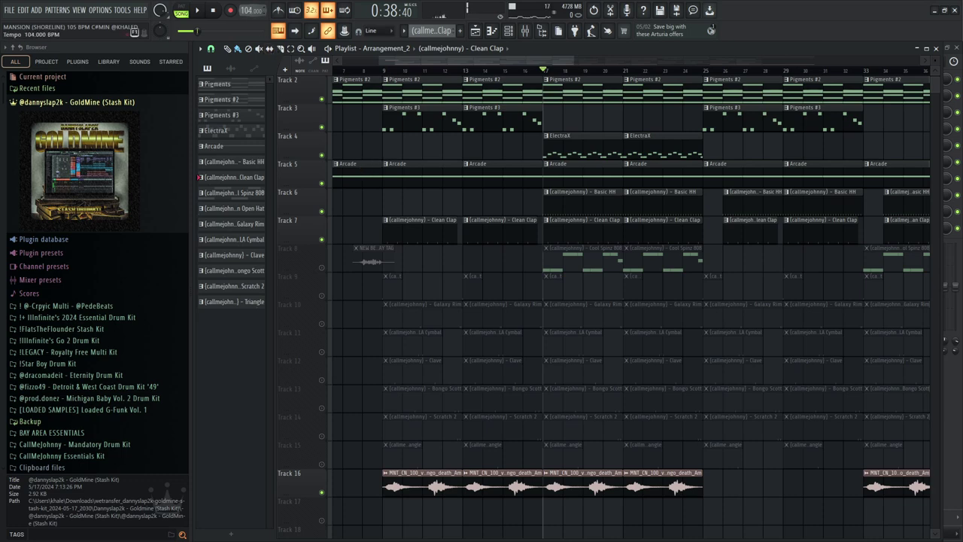
# - Set the tempo to 104 BPM with restretching confirmed, and play the beat back
pyautogui.click(251, 11)
pyautogui.click(507, 300)
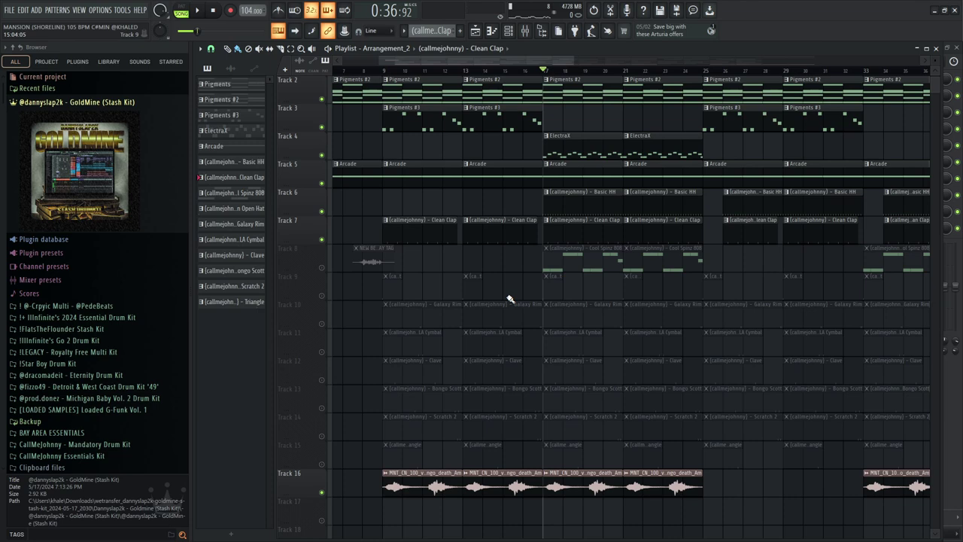
pyautogui.press('space')
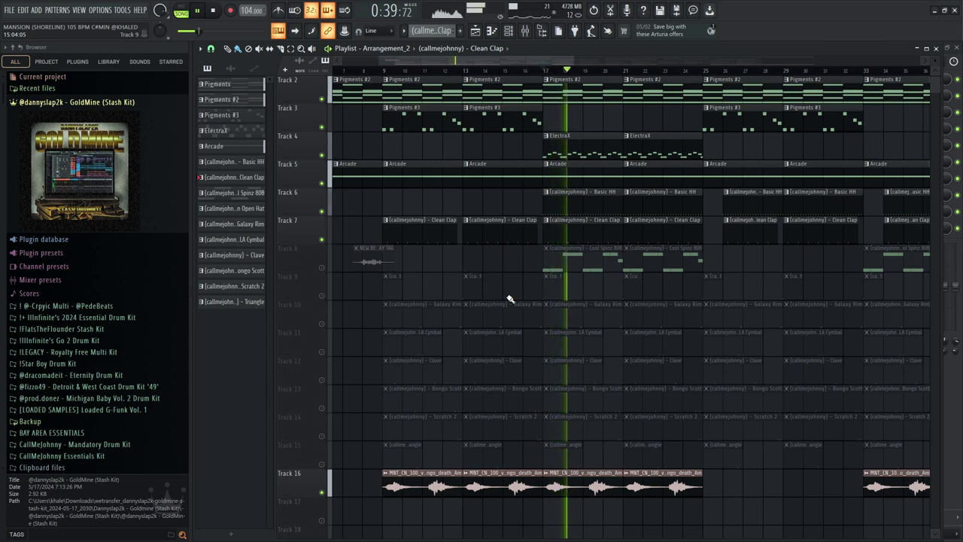
pyautogui.press('space')
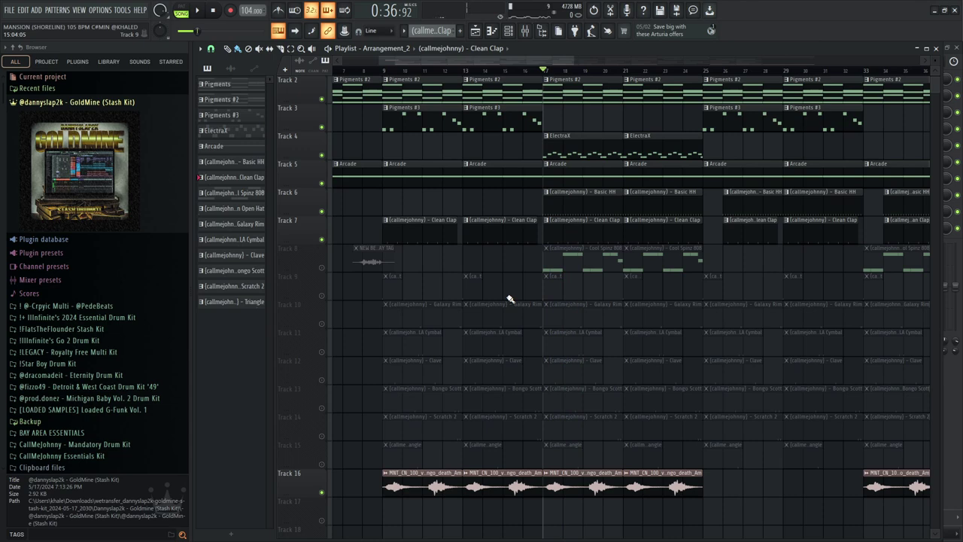
# - Unmute Track 8 and play back its Cool Spinz 808 pattern's C#5, F#5 and E5 notes
pyautogui.click(322, 268)
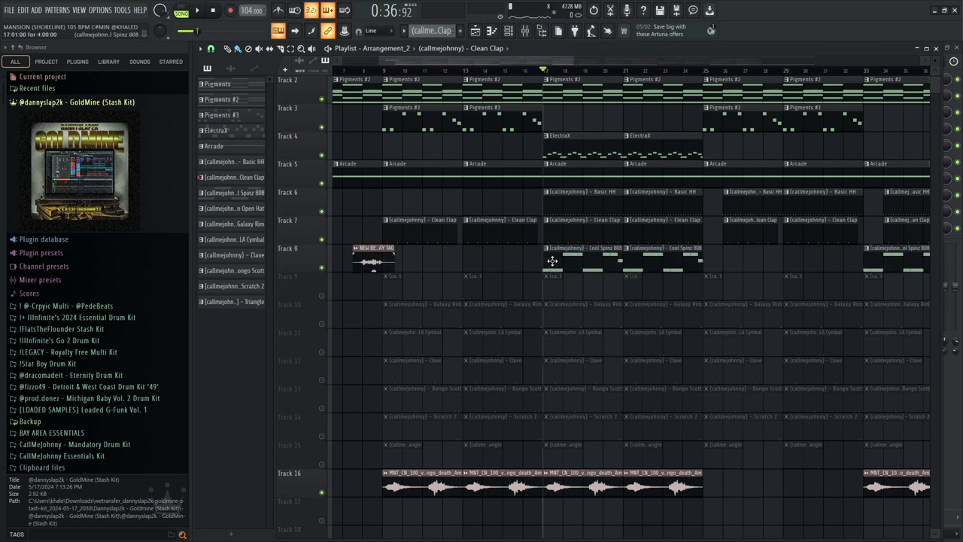
pyautogui.doubleClick(583, 256)
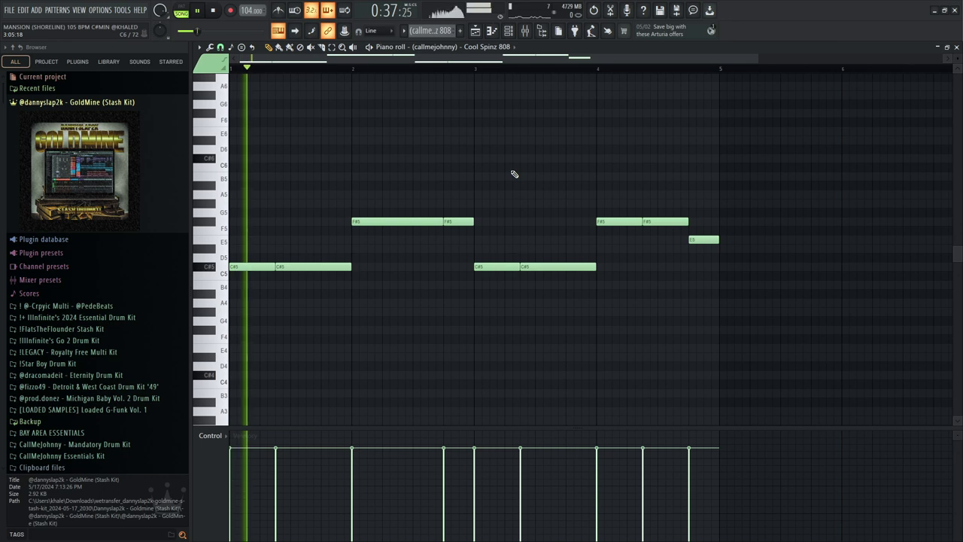
pyautogui.click(508, 30)
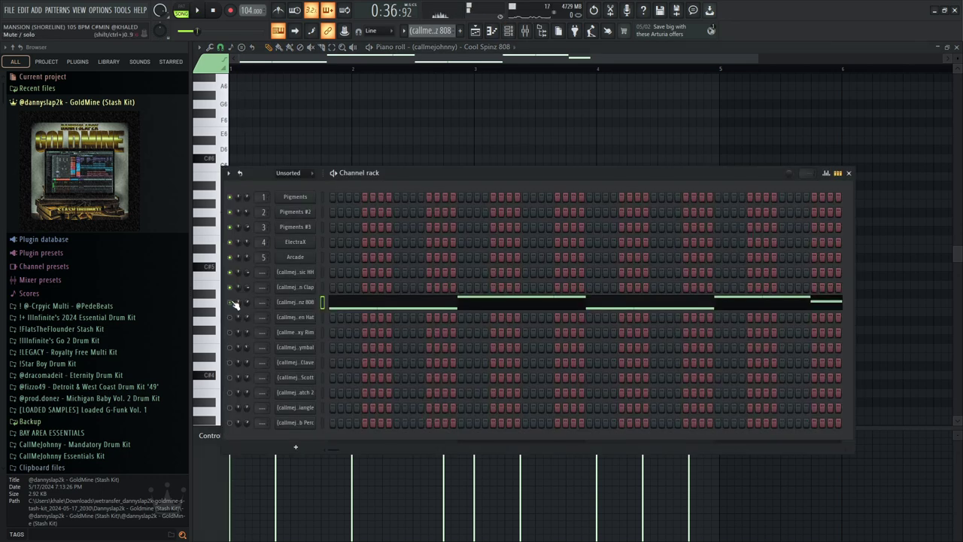
pyautogui.press('space')
pyautogui.press('F6')
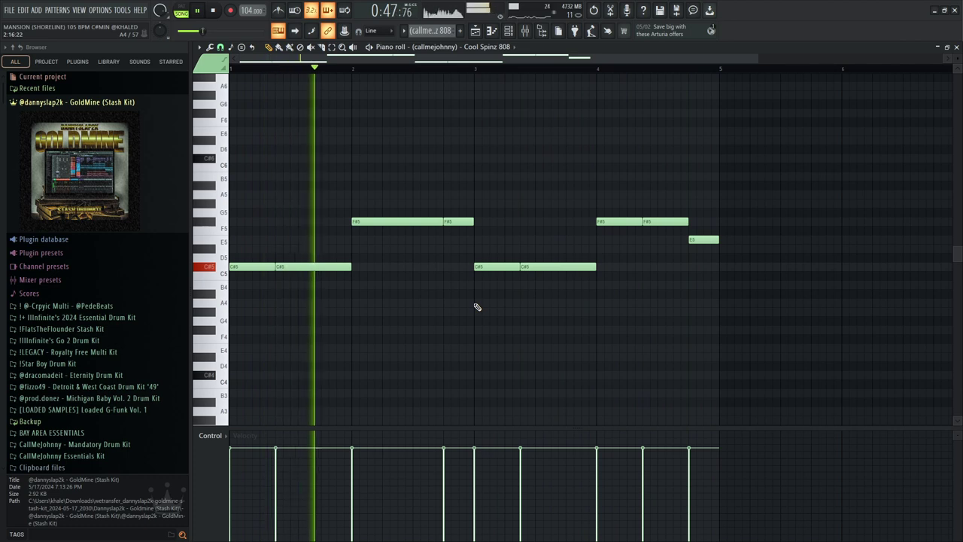
pyautogui.press('space')
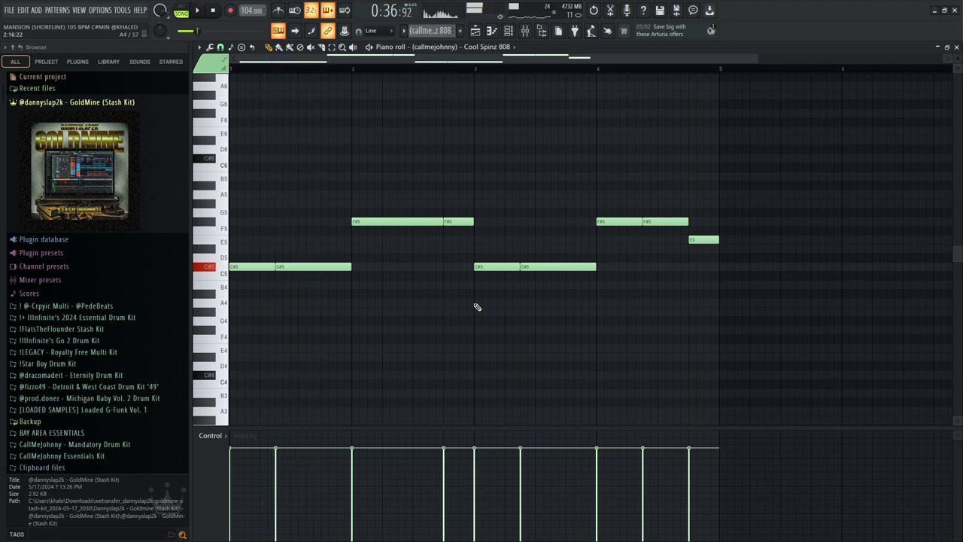
pyautogui.click(508, 30)
pyautogui.click(491, 30)
# - Unmute tracks 9 through 12 and inspect the Kylen Open Hat pattern's notes
pyautogui.click(475, 30)
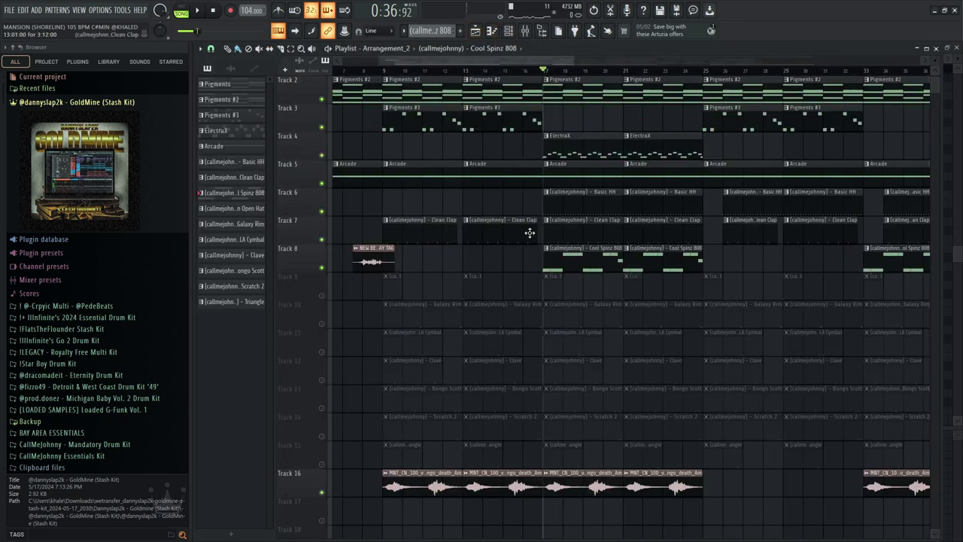
pyautogui.scroll(-2, 519, 239)
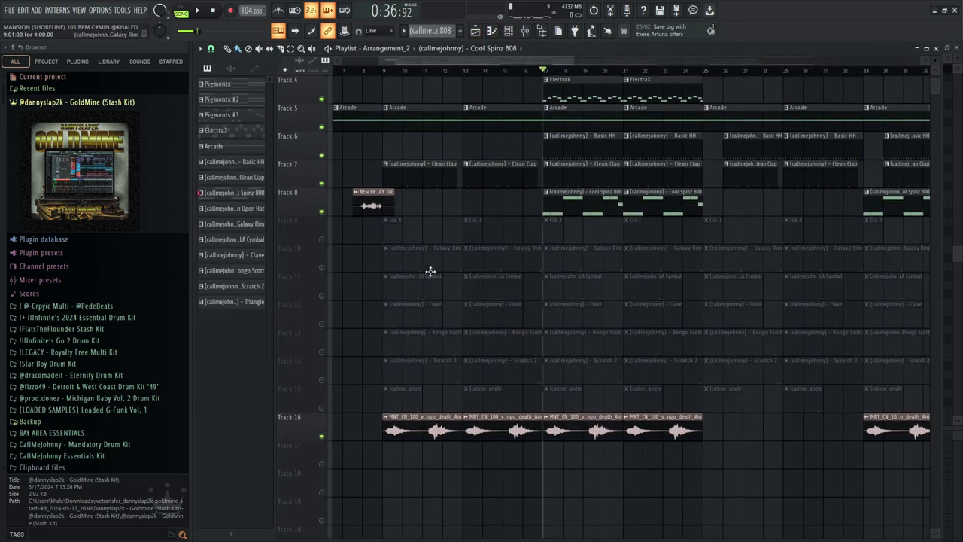
pyautogui.moveTo(327, 239); pyautogui.dragTo(325, 412)
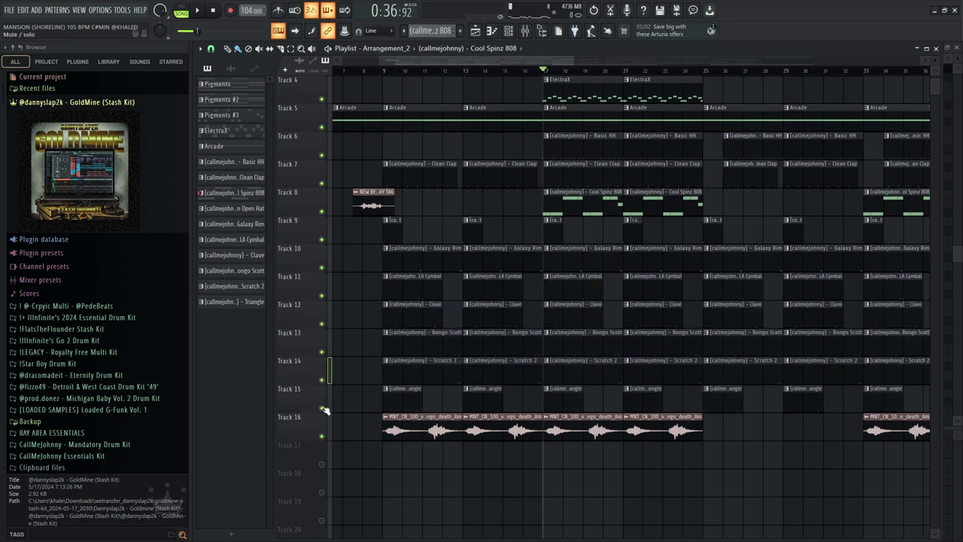
pyautogui.doubleClick(553, 221)
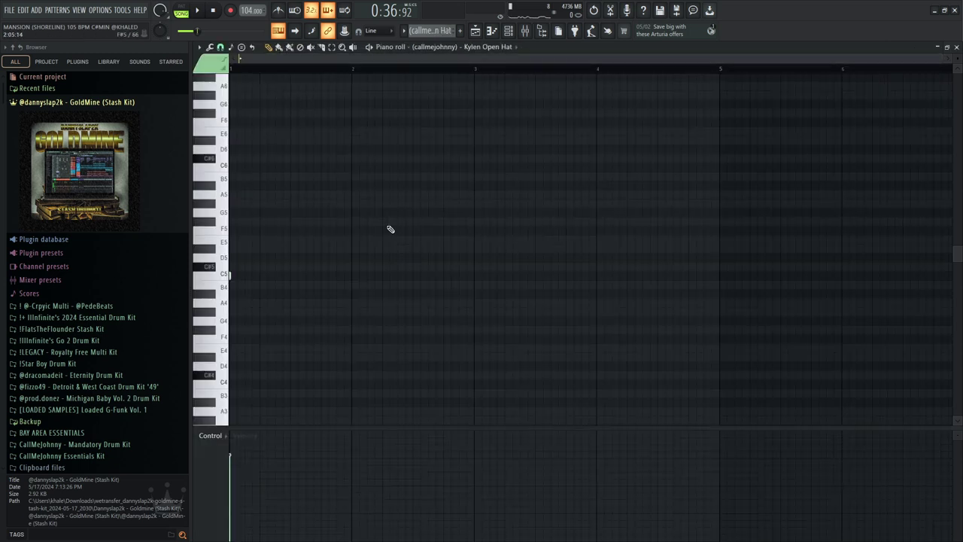
pyautogui.click(956, 48)
# - Re-mute tracks 10–13 and Scratch 2, unmute the remaining channels, and audition the open hat
pyautogui.moveTo(321, 267); pyautogui.dragTo(323, 380)
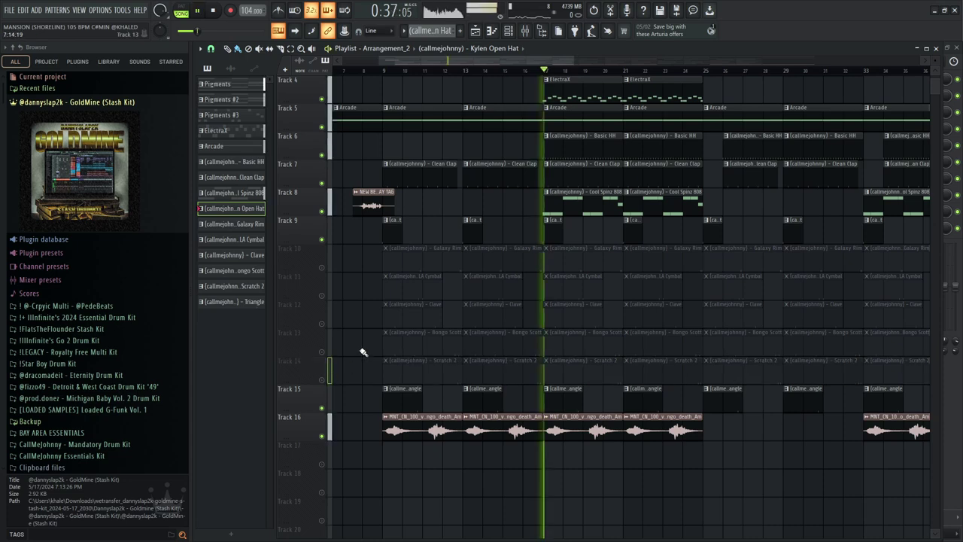
pyautogui.click(519, 31)
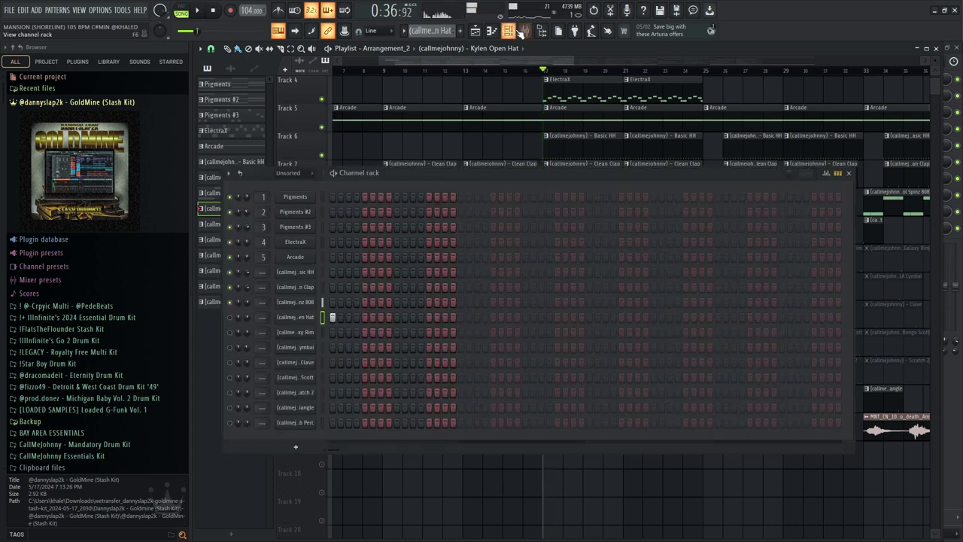
pyautogui.rightClick(230, 316)
pyautogui.click(256, 331)
pyautogui.press('F6')
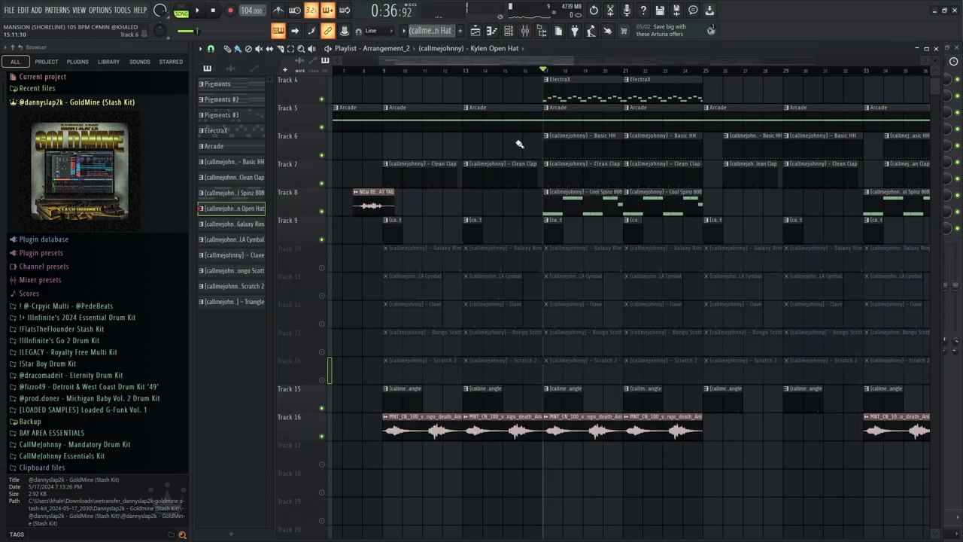
pyautogui.press('space')
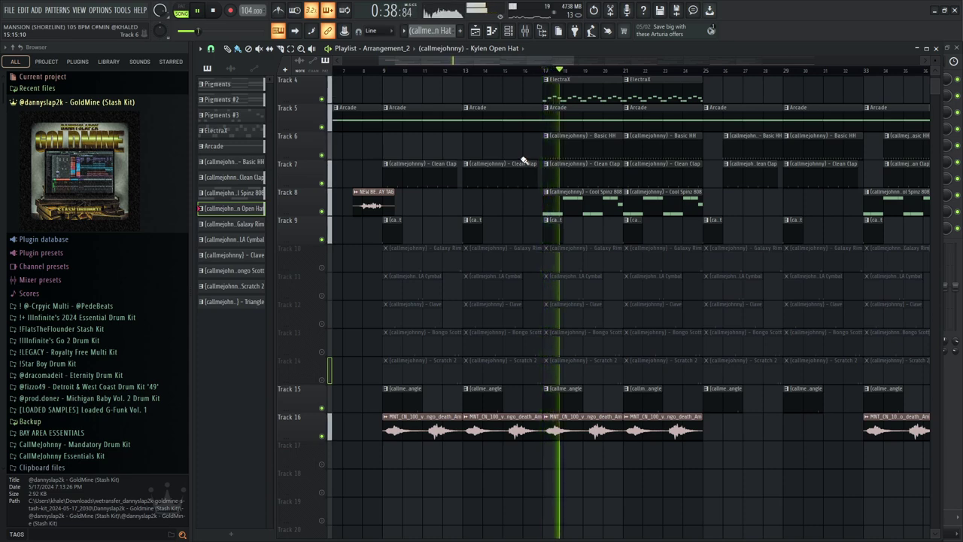
pyautogui.press('space')
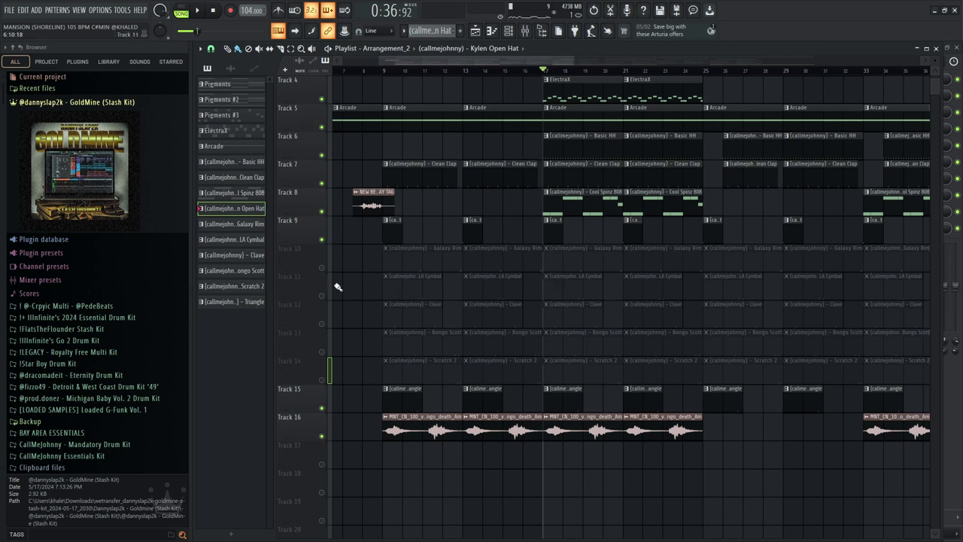
# - Unmute the Galaxy Rim track, play from bar 17, then unmute the LA Cymbal track
pyautogui.click(322, 268)
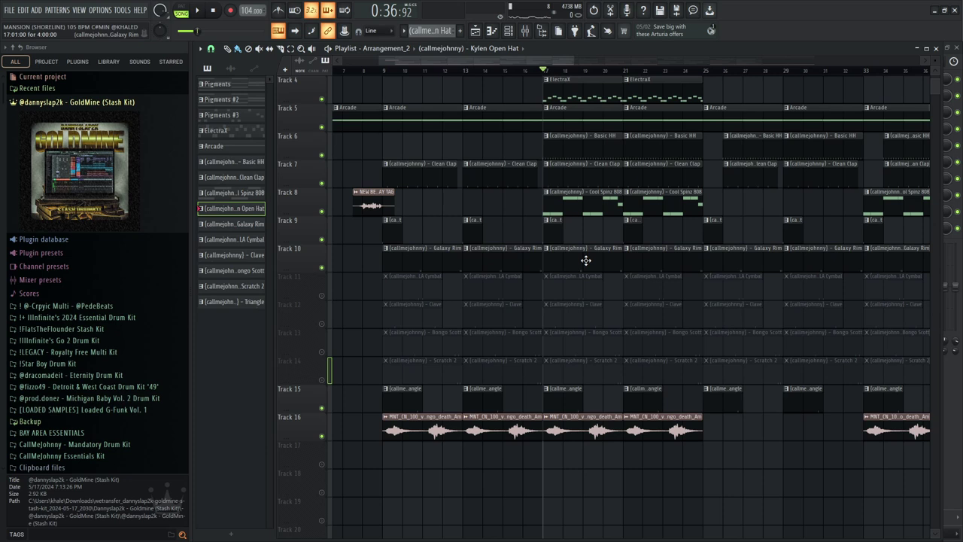
pyautogui.press('space')
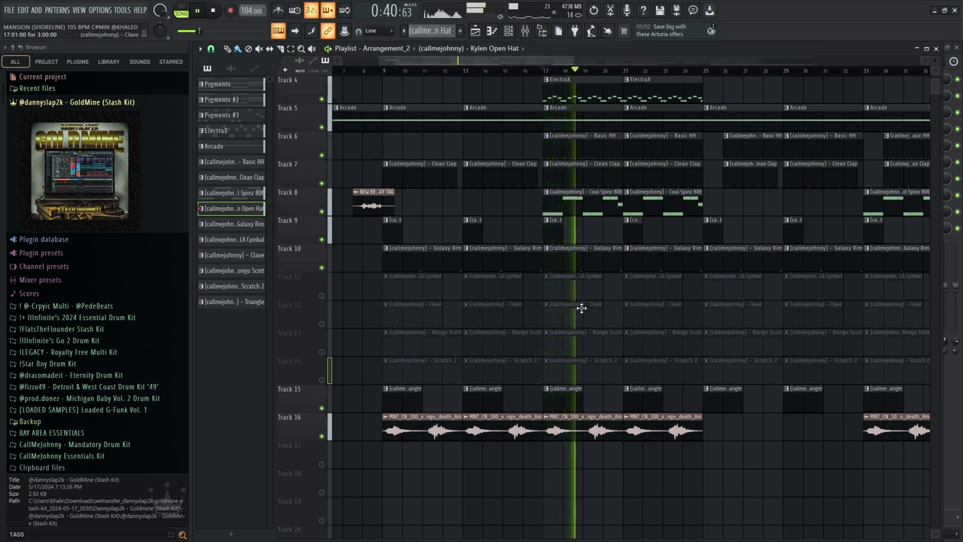
pyautogui.press('space')
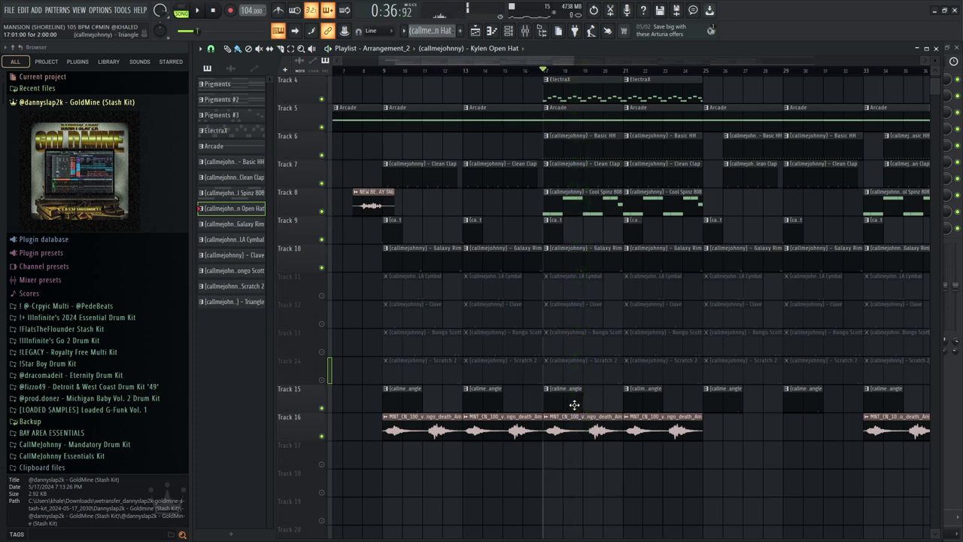
pyautogui.click(322, 294)
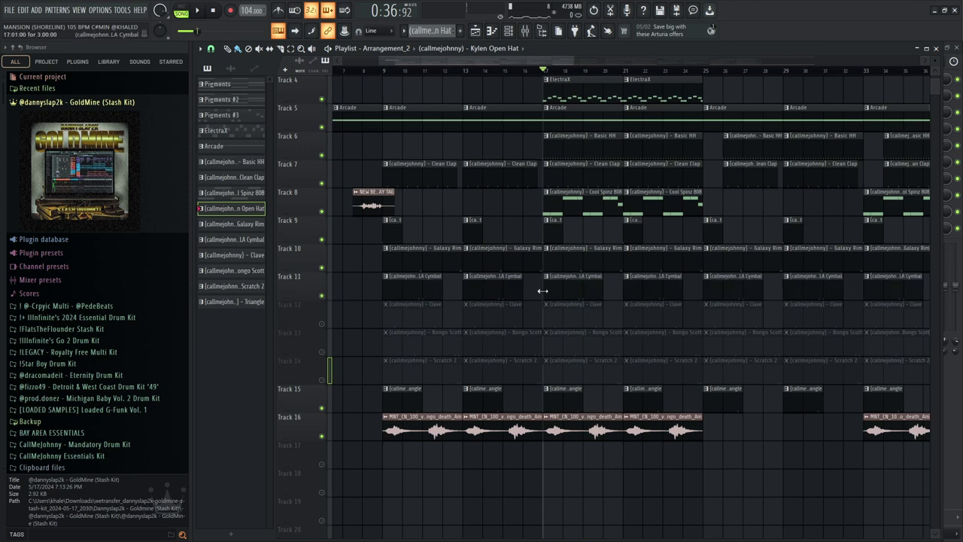
# - Preview the LA Cymbal pattern from bar 3 in the piano roll
pyautogui.doubleClick(565, 288)
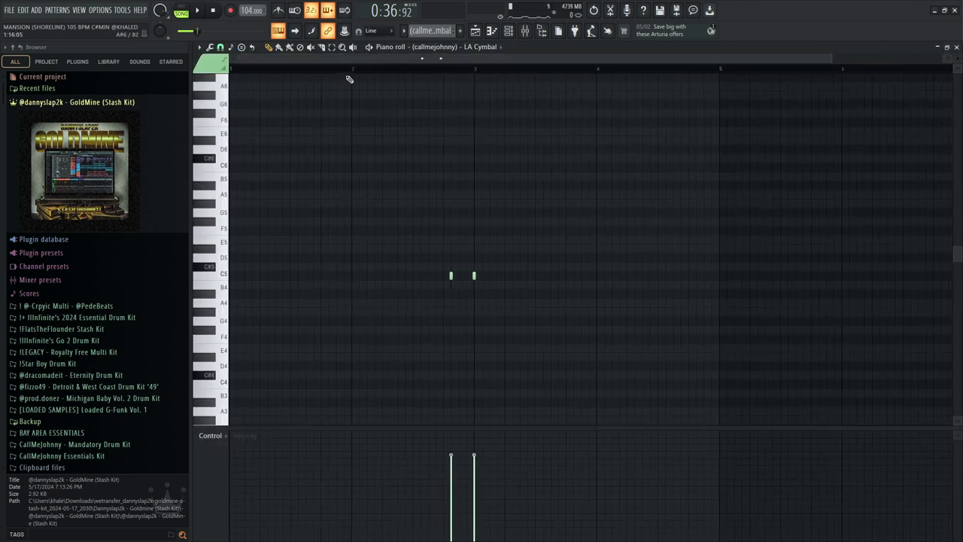
pyautogui.click(429, 69)
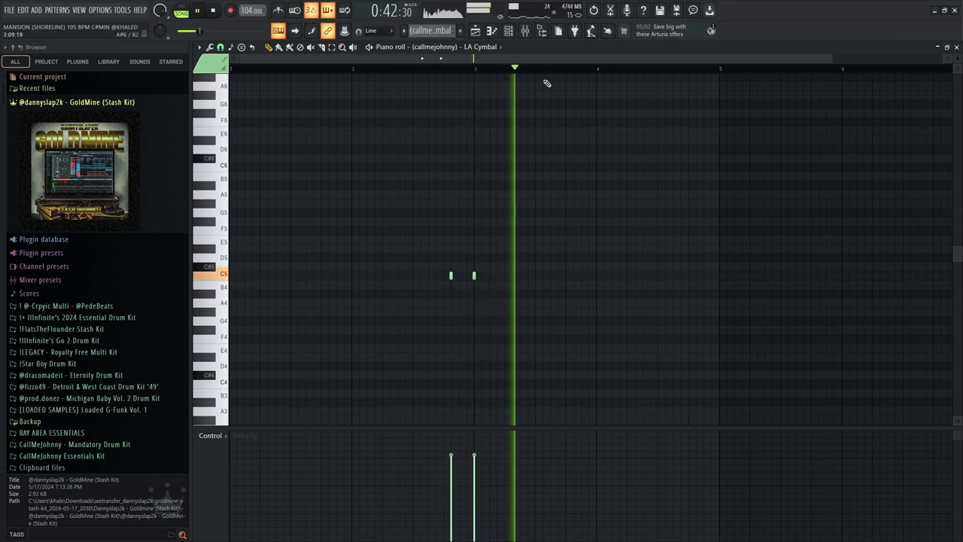
pyautogui.press('space')
pyautogui.press('F5')
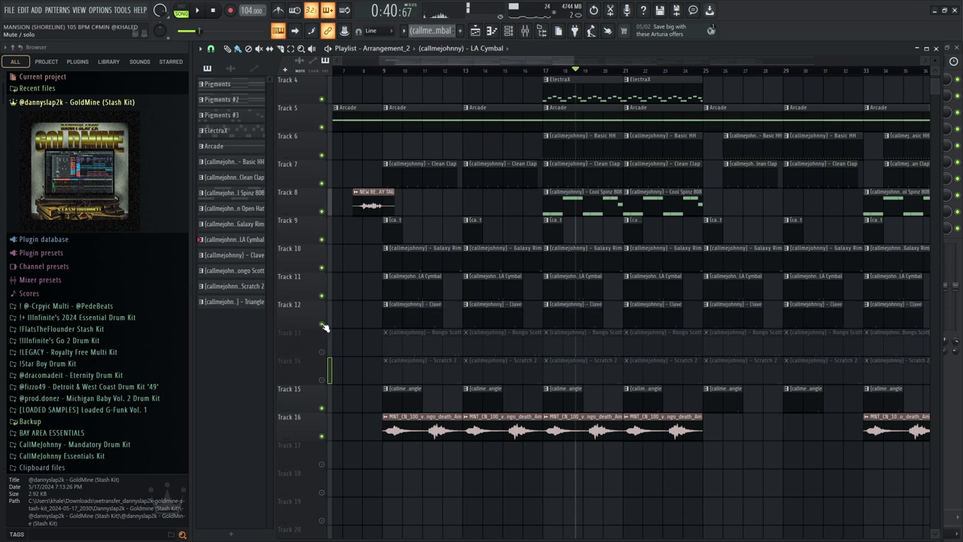
# - Preview the Clave pattern from its start and return to the arrangement
pyautogui.doubleClick(572, 312)
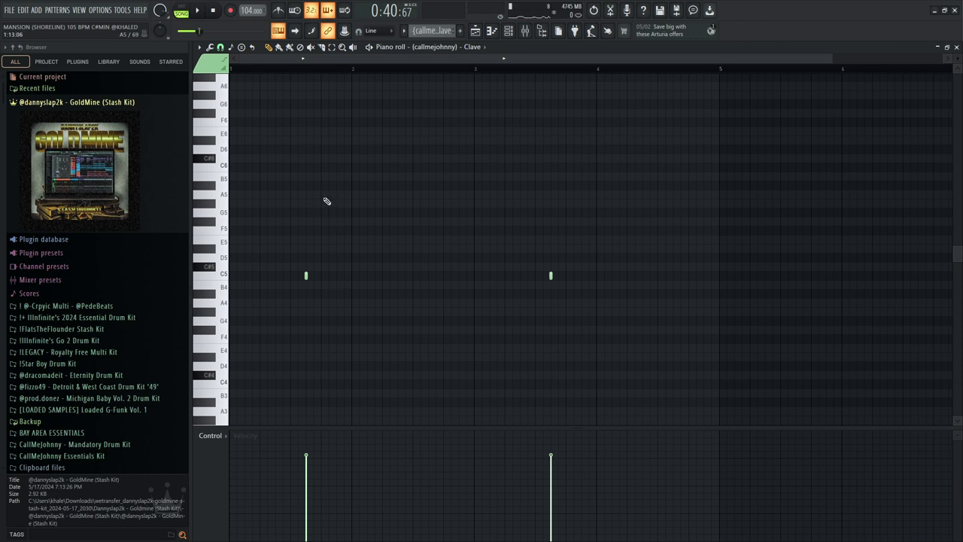
pyautogui.press('space')
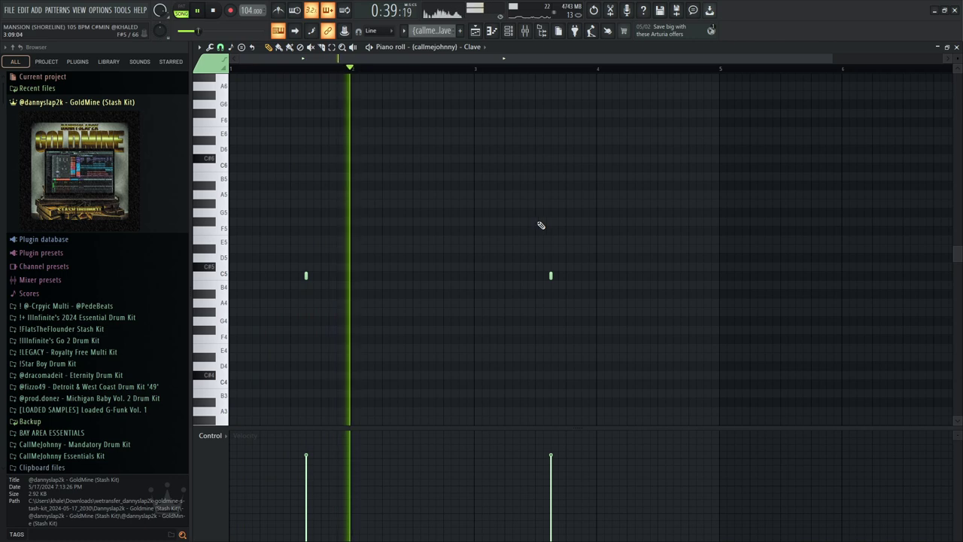
pyautogui.press('space')
pyautogui.press('F5')
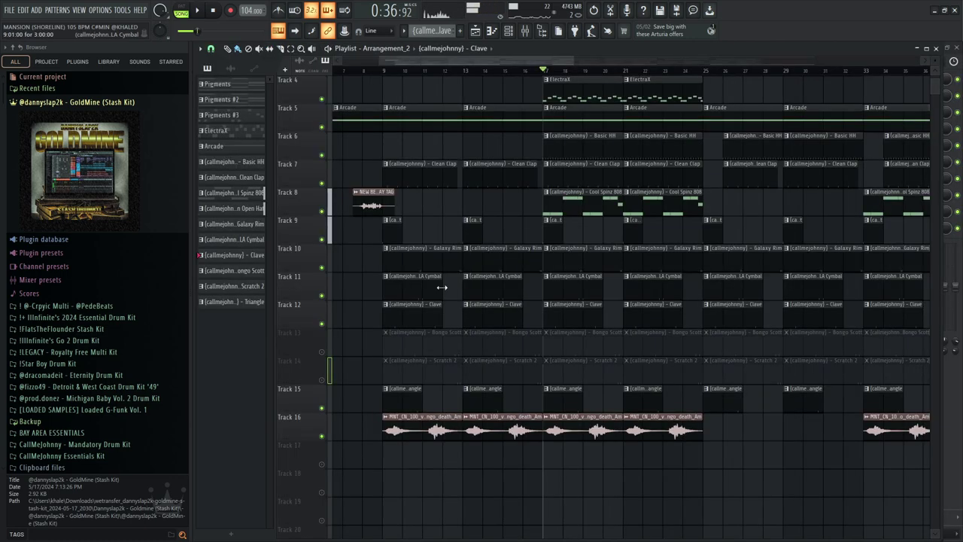
# - Unmute Track 13 and audition the Bongo Scott pattern, including its last hits
pyautogui.click(321, 351)
pyautogui.doubleClick(595, 340)
pyautogui.press('space')
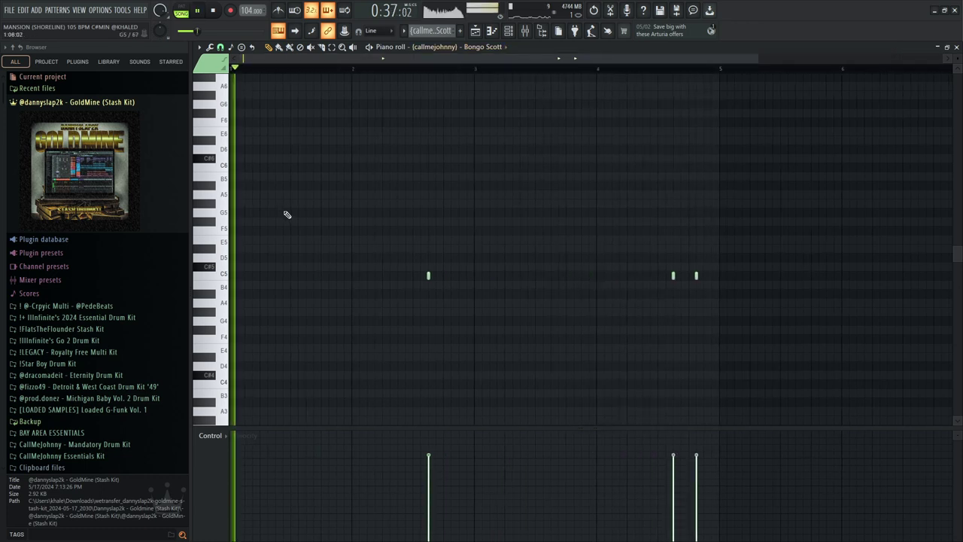
pyautogui.click(415, 69)
pyautogui.press('space')
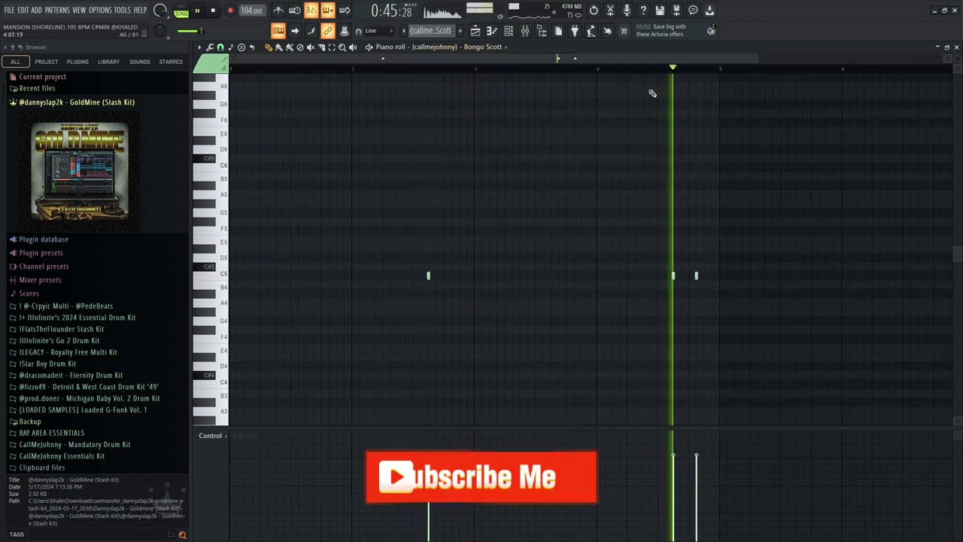
pyautogui.press('space')
pyautogui.click(956, 48)
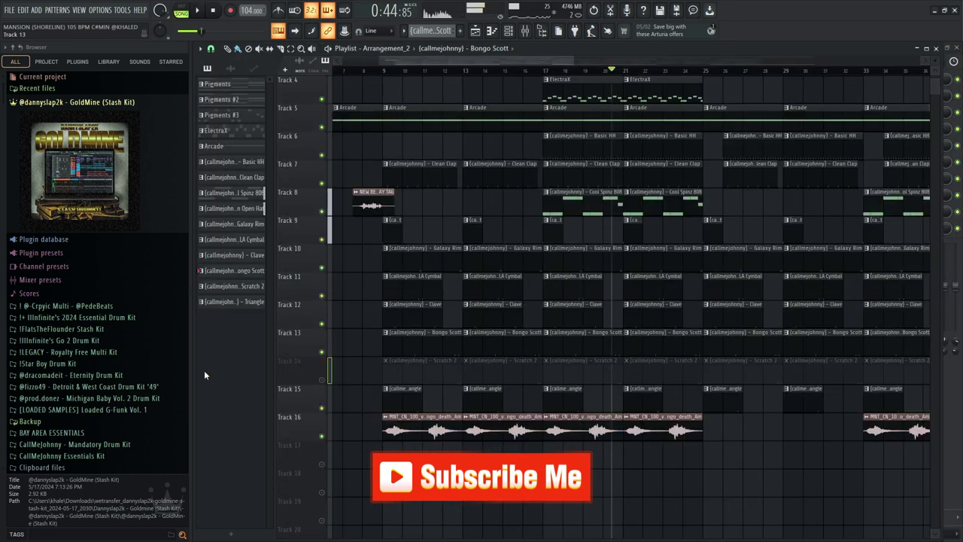
# - Unmute Track 14 and audition the Scratch 2 pattern in the piano roll
pyautogui.click(325, 380)
pyautogui.doubleClick(567, 374)
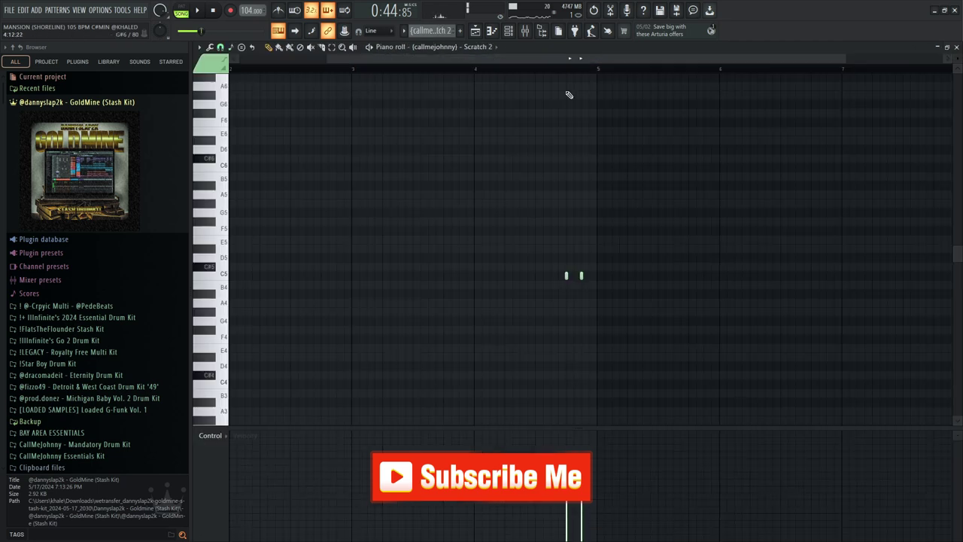
pyautogui.moveTo(567, 65); pyautogui.dragTo(678, 66)
pyautogui.press('space')
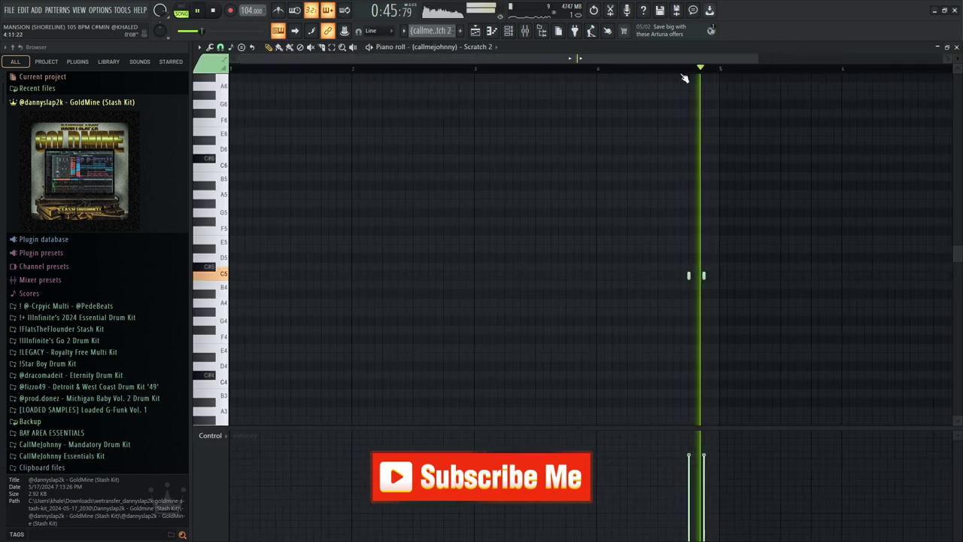
pyautogui.press('space')
pyautogui.click(957, 46)
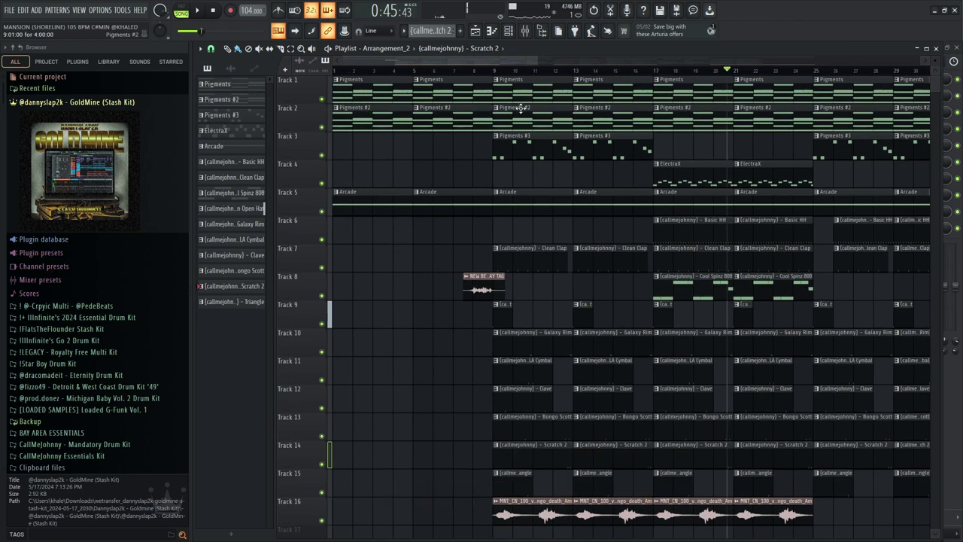
pyautogui.moveTo(534, 58)
pyautogui.mouseDown()
pyautogui.moveTo(656, 60)
pyautogui.moveTo(536, 61)
pyautogui.mouseUp()
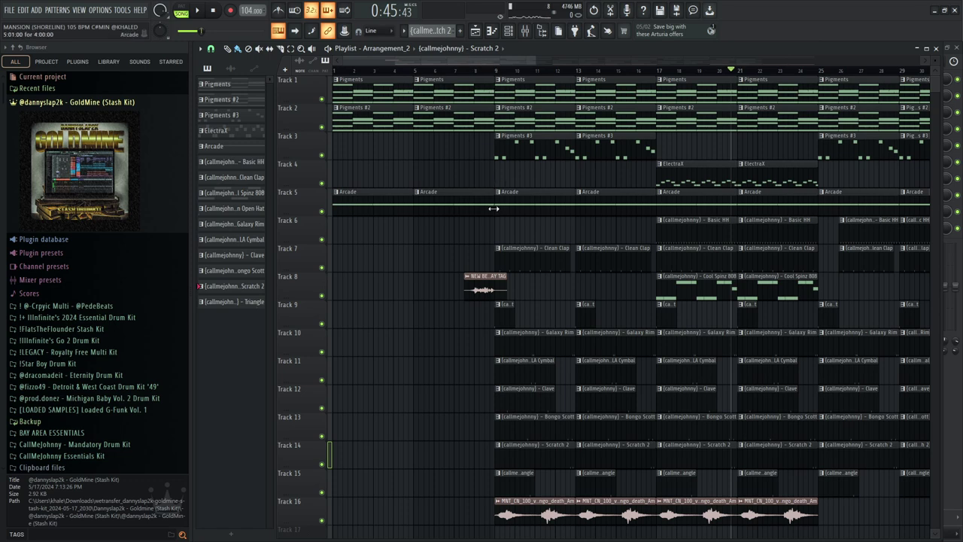
pyautogui.moveTo(434, 73); pyautogui.dragTo(498, 178)
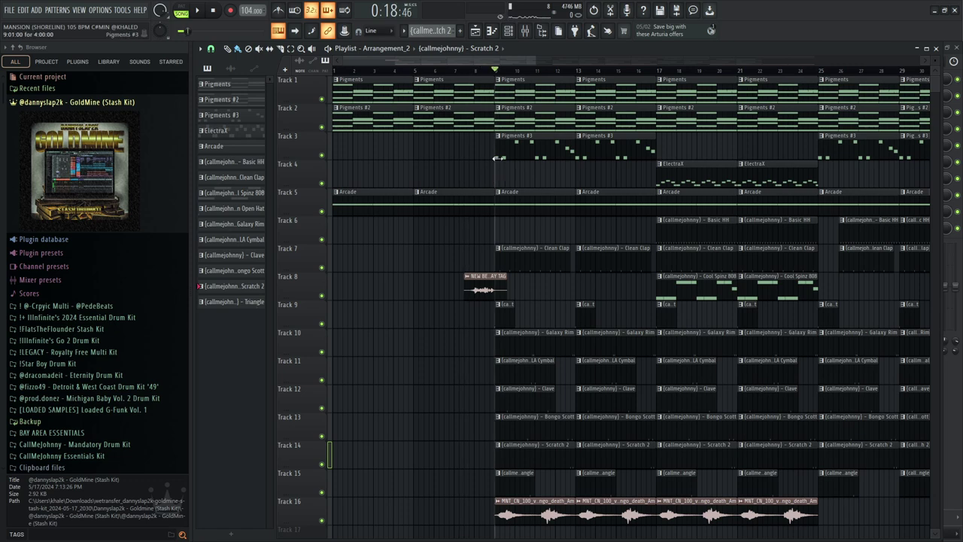
pyautogui.scroll(-2, 520, 156)
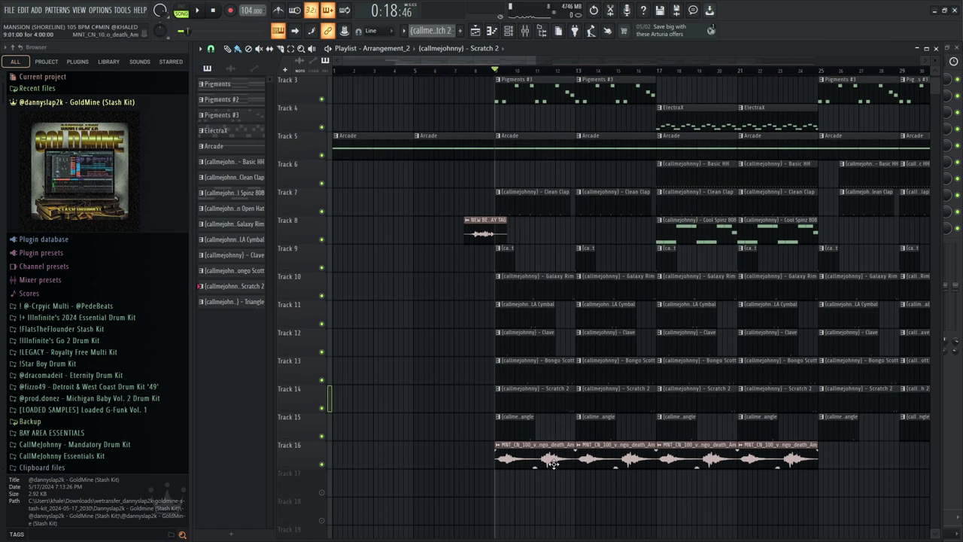
pyautogui.scroll(2, 553, 459)
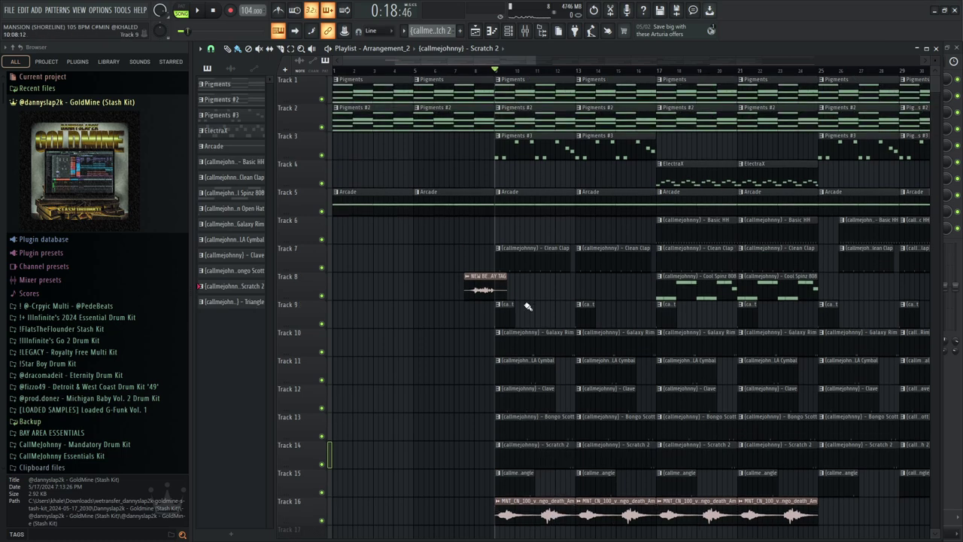
pyautogui.click(657, 72)
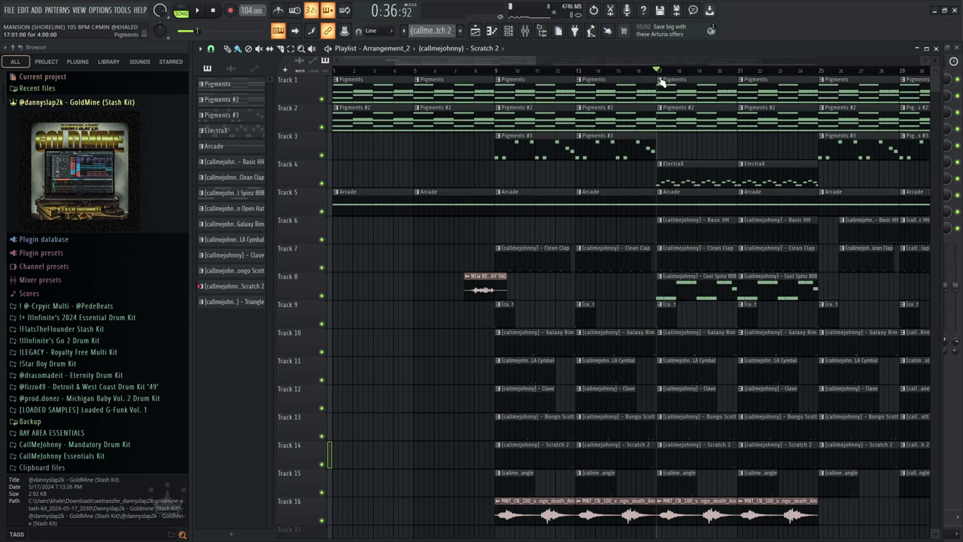
pyautogui.moveTo(659, 75); pyautogui.dragTo(612, 111)
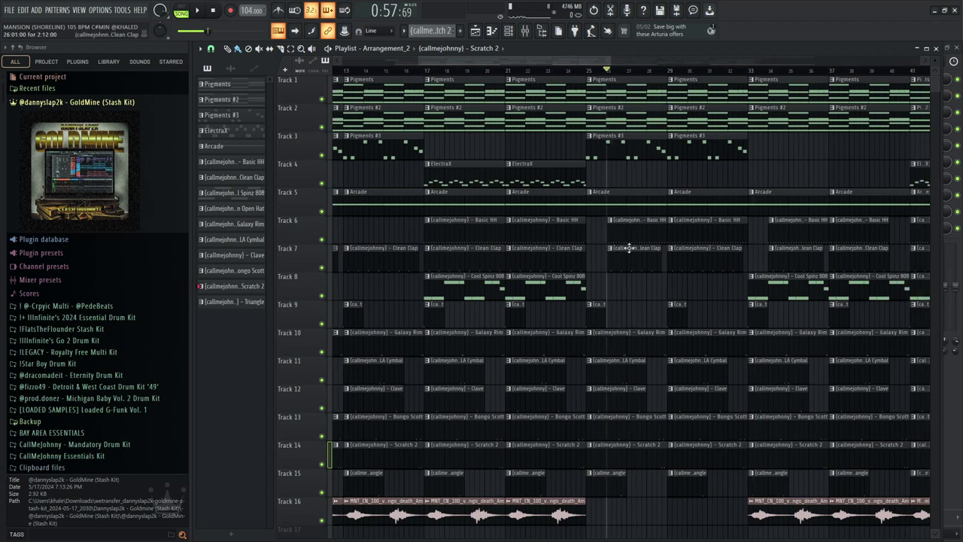
pyautogui.moveTo(608, 107)
pyautogui.mouseDown()
pyautogui.moveTo(615, 98)
pyautogui.moveTo(609, 105)
pyautogui.mouseUp()
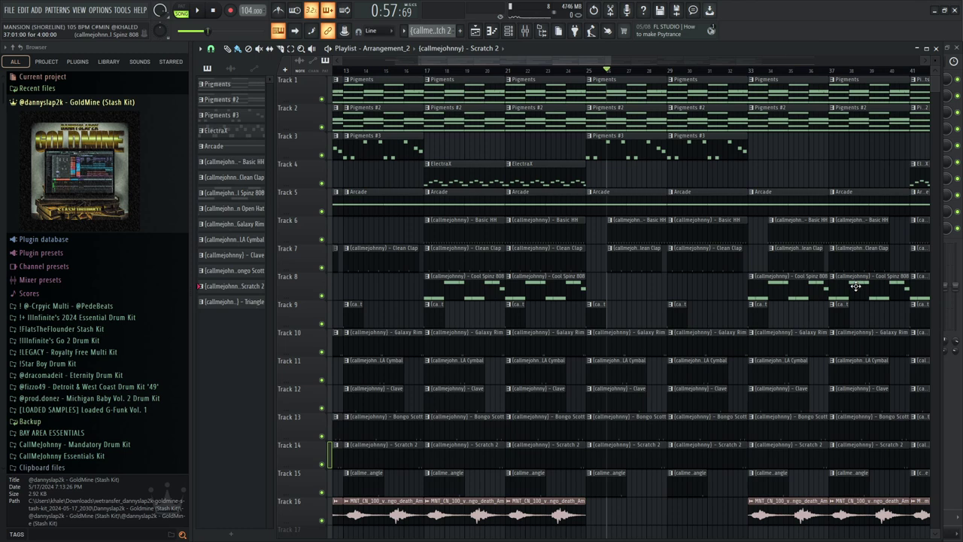
pyautogui.moveTo(591, 65); pyautogui.dragTo(651, 65)
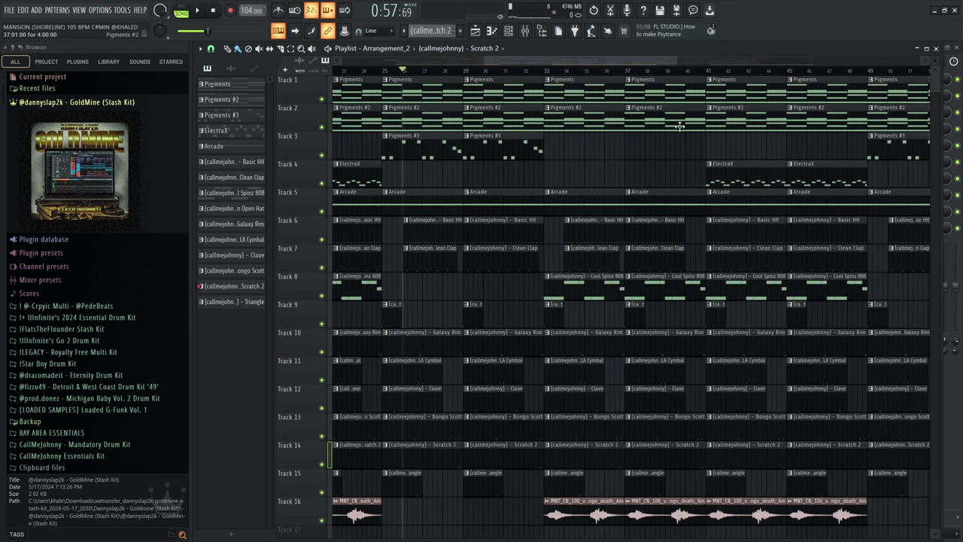
pyautogui.click(707, 70)
pyautogui.moveTo(711, 75)
pyautogui.mouseDown()
pyautogui.moveTo(711, 181)
pyautogui.moveTo(316, 192)
pyautogui.moveTo(945, 193)
pyautogui.moveTo(521, 185)
pyautogui.mouseUp()
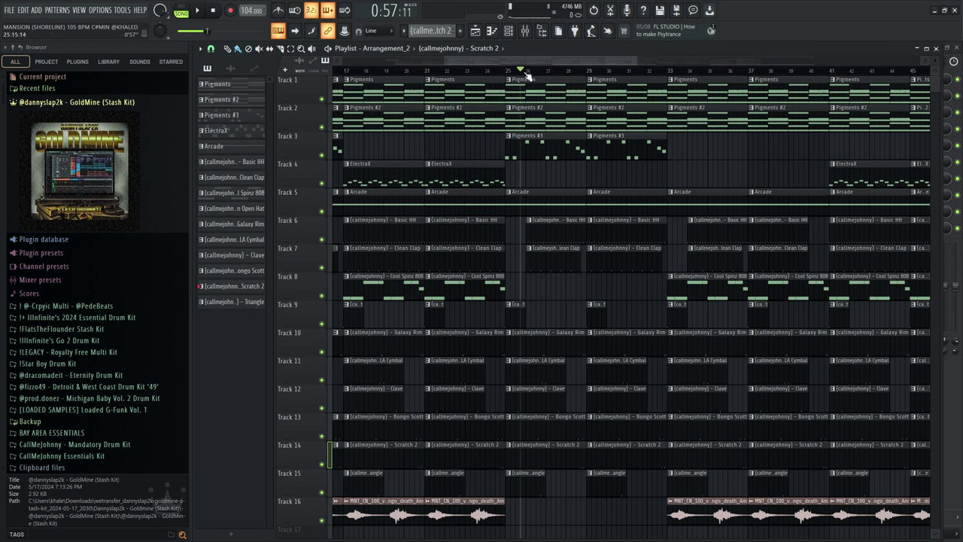
pyautogui.moveTo(529, 78)
pyautogui.mouseDown()
pyautogui.moveTo(730, 71)
pyautogui.moveTo(838, 96)
pyautogui.moveTo(830, 108)
pyautogui.mouseUp()
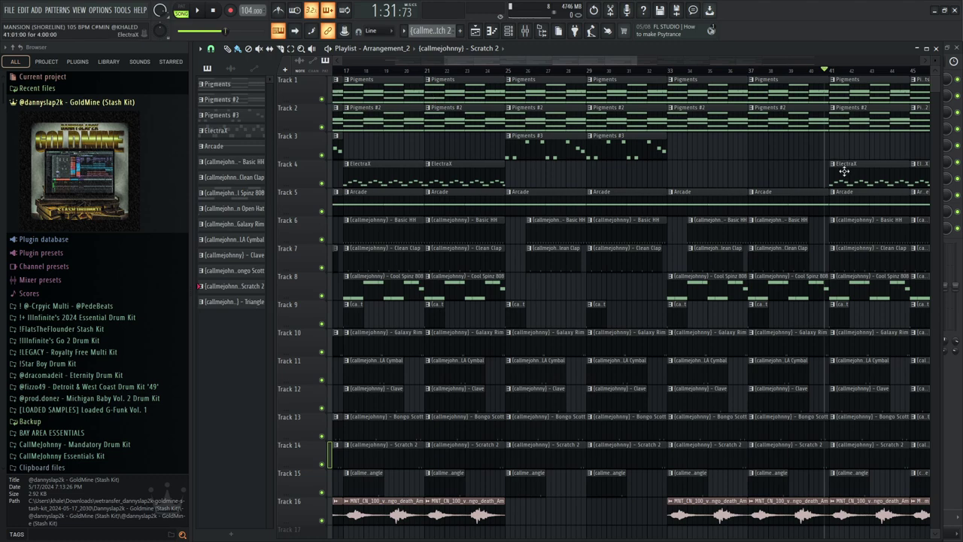
pyautogui.moveTo(618, 70); pyautogui.dragTo(468, 64)
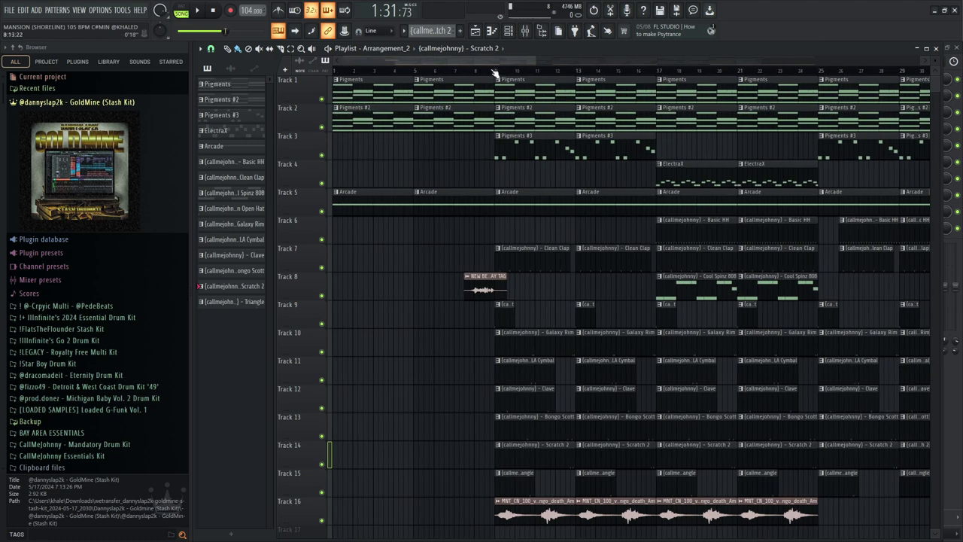
# - Rewind Arrangement_2 to bar 1 and play the full 104 BPM beat
pyautogui.click(495, 73)
pyautogui.press('Home')
pyautogui.press('space')
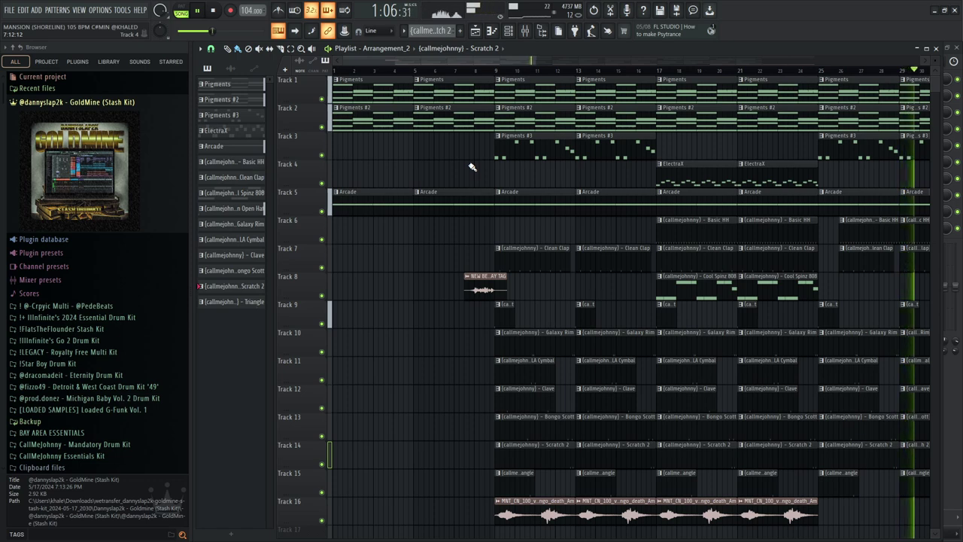
# - Stop playback and zoom the playlist out to show the entire arrangement
pyautogui.press('space')
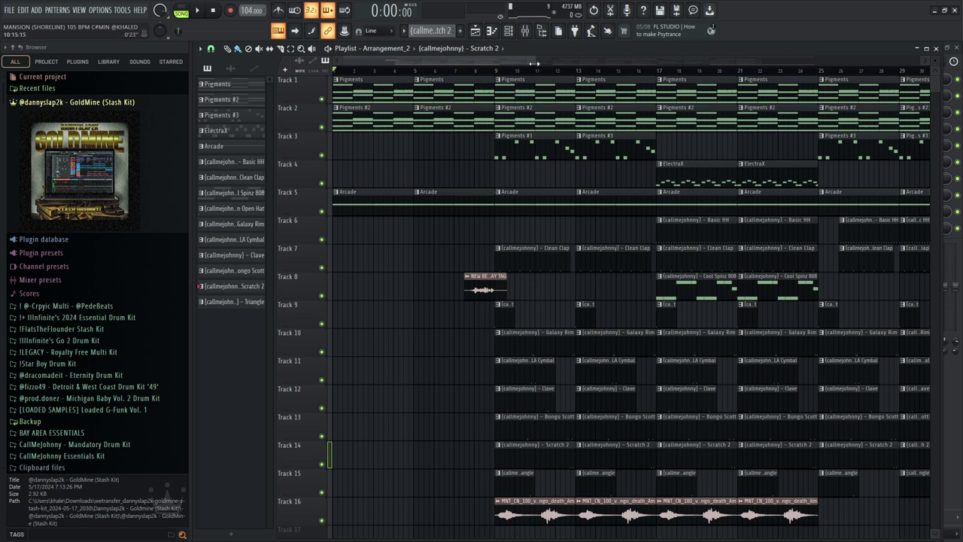
pyautogui.moveTo(528, 77); pyautogui.dragTo(558, 112)
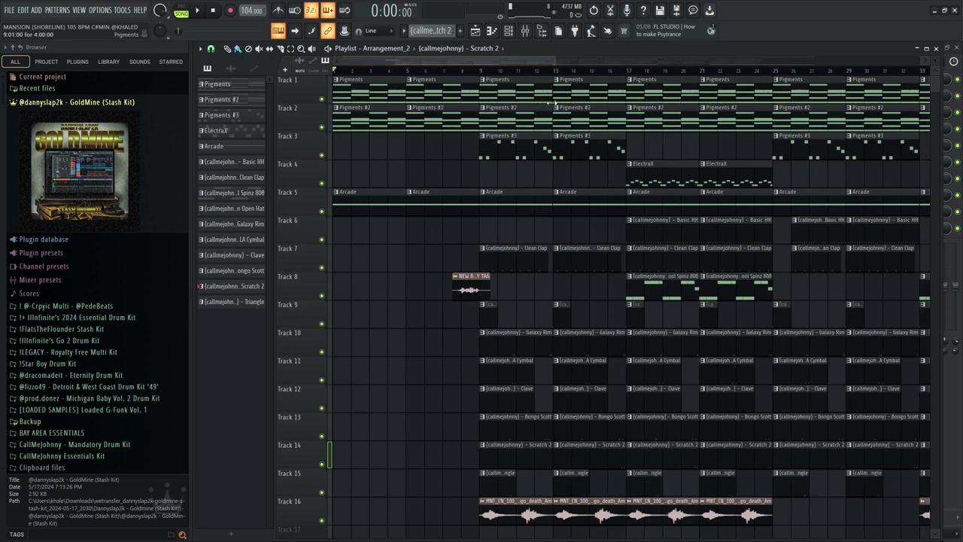
pyautogui.moveTo(554, 57); pyautogui.dragTo(666, 187)
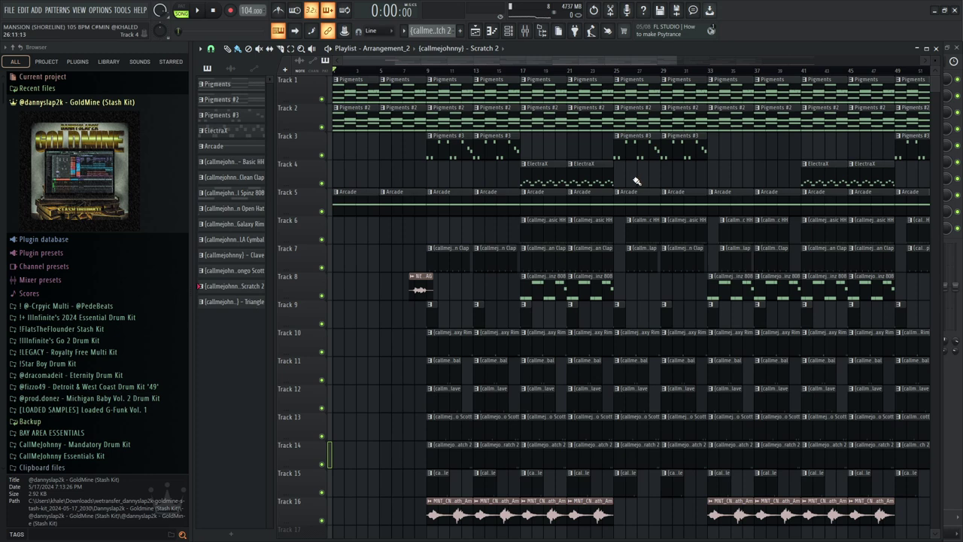
pyautogui.scroll(-1, 636, 181)
pyautogui.scroll(1, 656, 258)
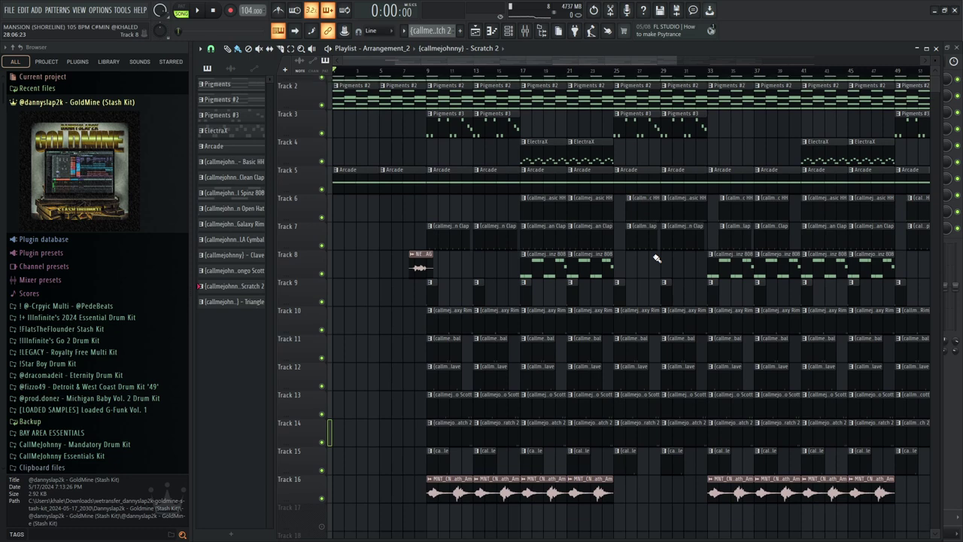